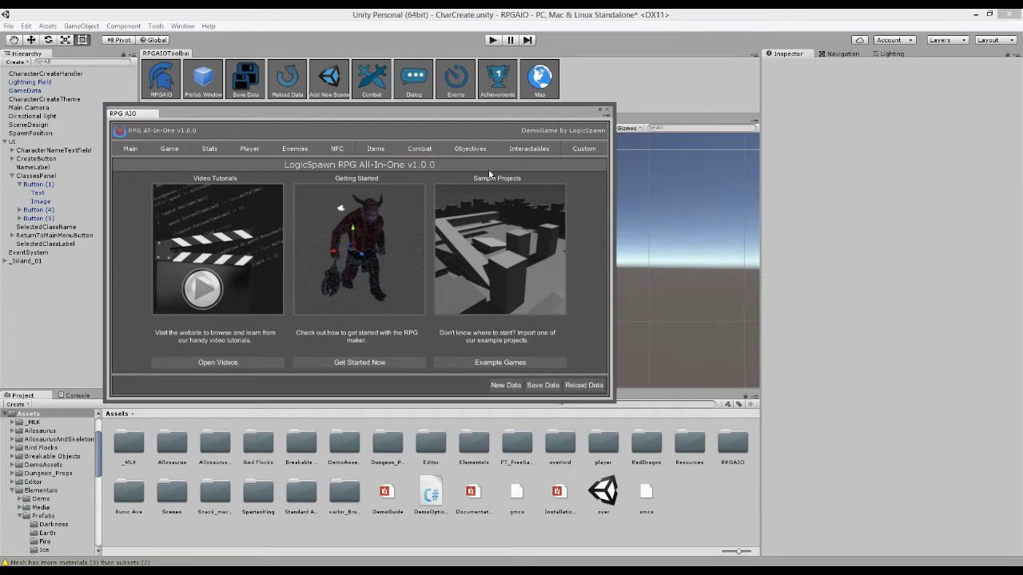
- Add a new status effect to the Combat status effects and name it Oncoming Storm
click(420, 150)
click(436, 164)
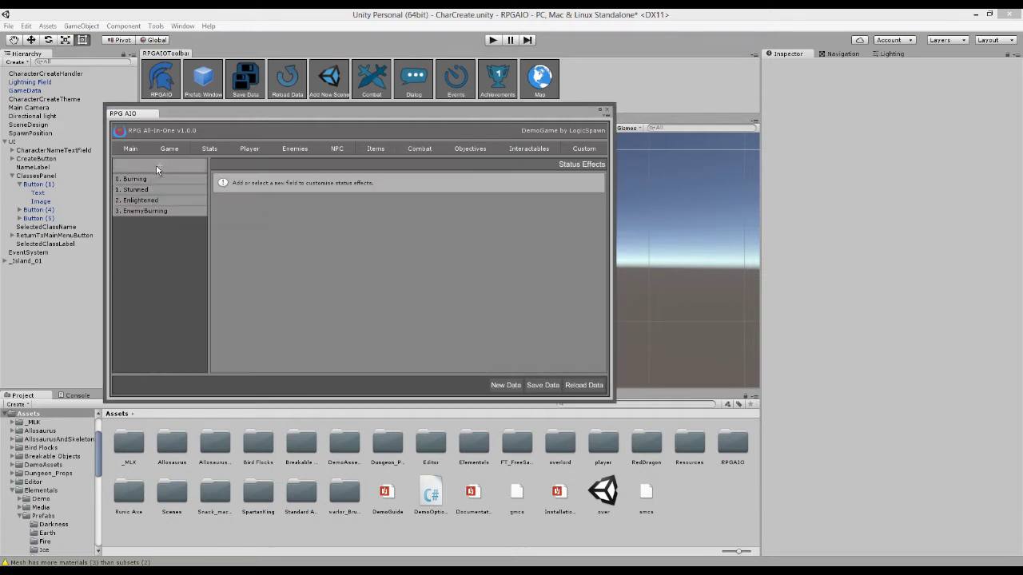
click(157, 166)
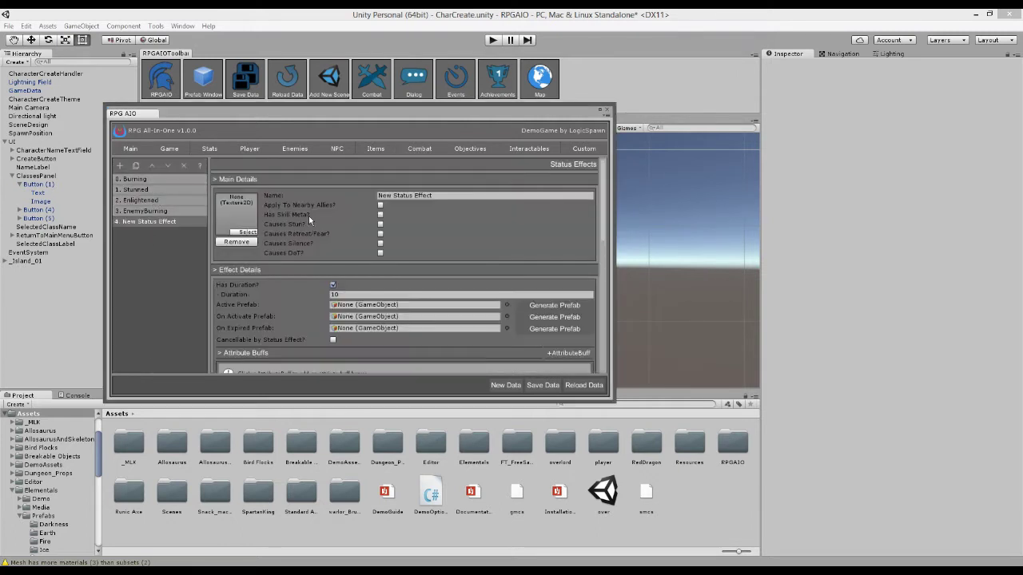
click(436, 195)
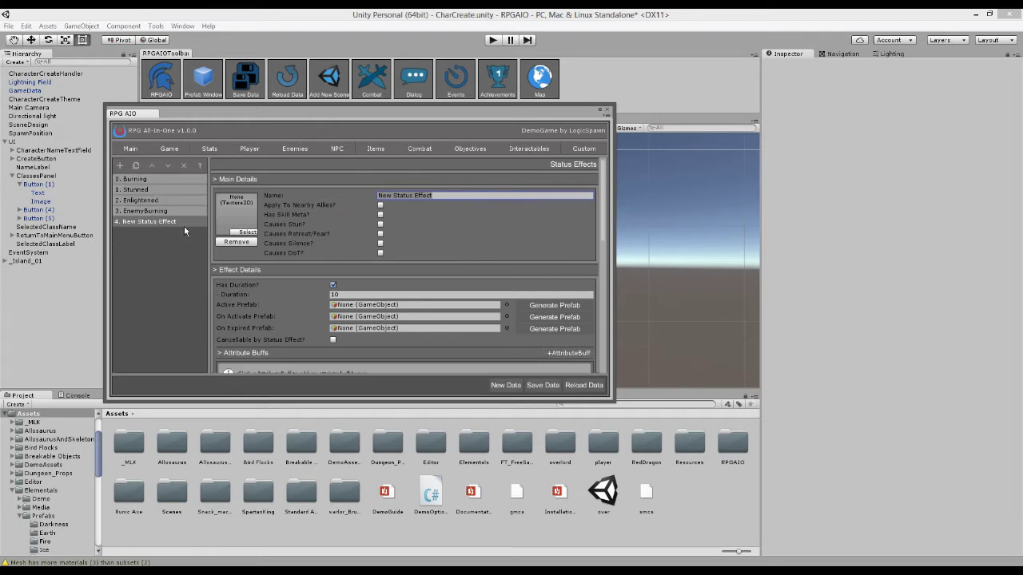
key(ctrl+a)
key(BackSpace)
text(Oncomin)
- Try applying the effect to nearby allies within a radius of 5, and turn that option back off
click(385, 204)
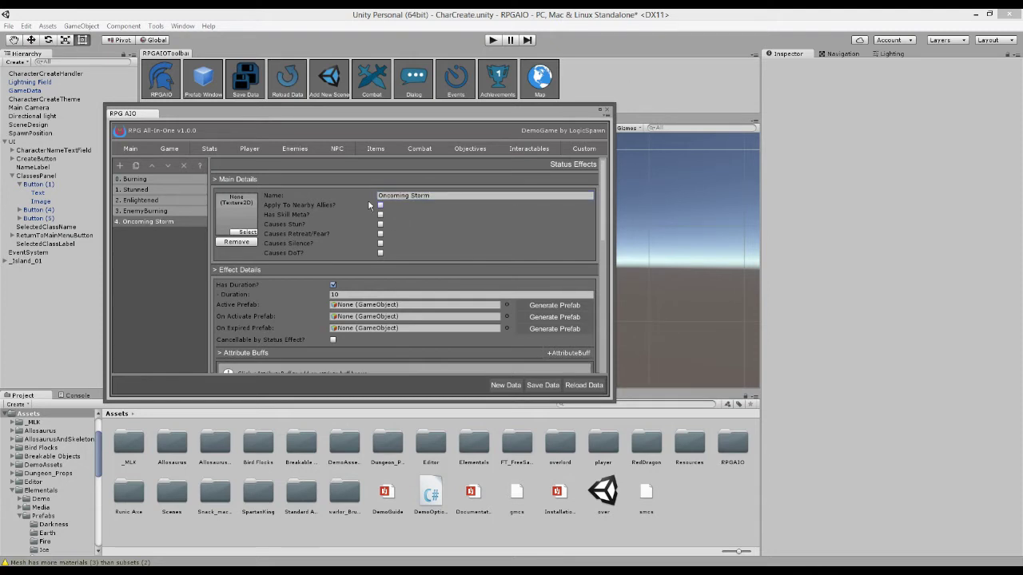
click(380, 204)
click(382, 214)
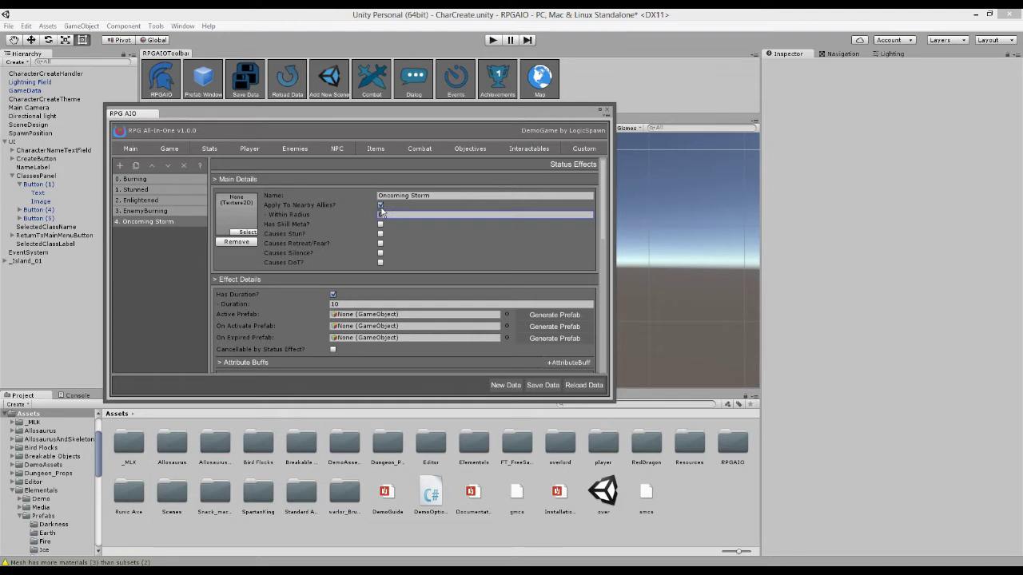
text(5)
click(381, 207)
click(383, 205)
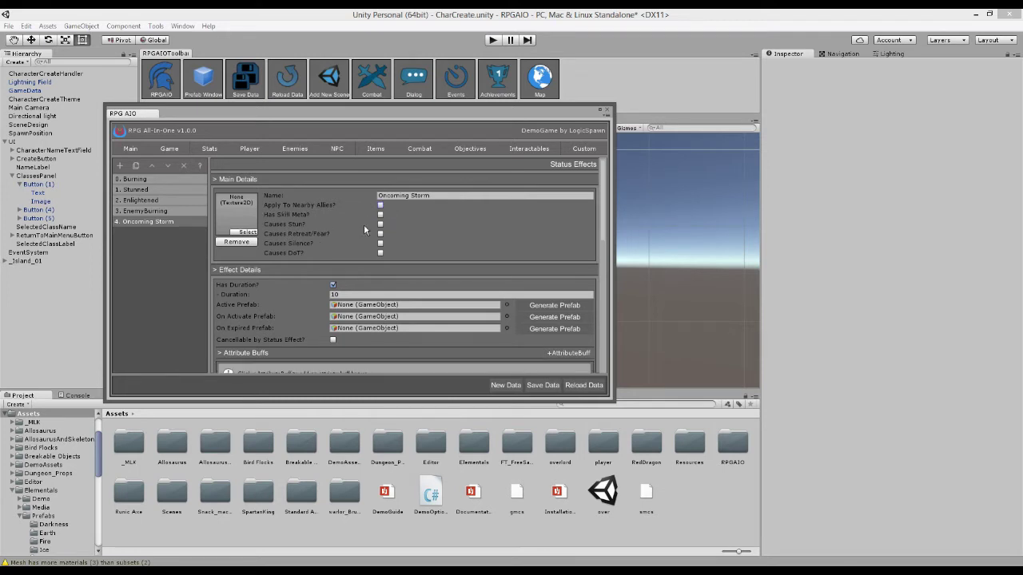
- Give the Oncoming Storm effect a skill meta and choose Status Impairment for it
click(380, 214)
click(398, 225)
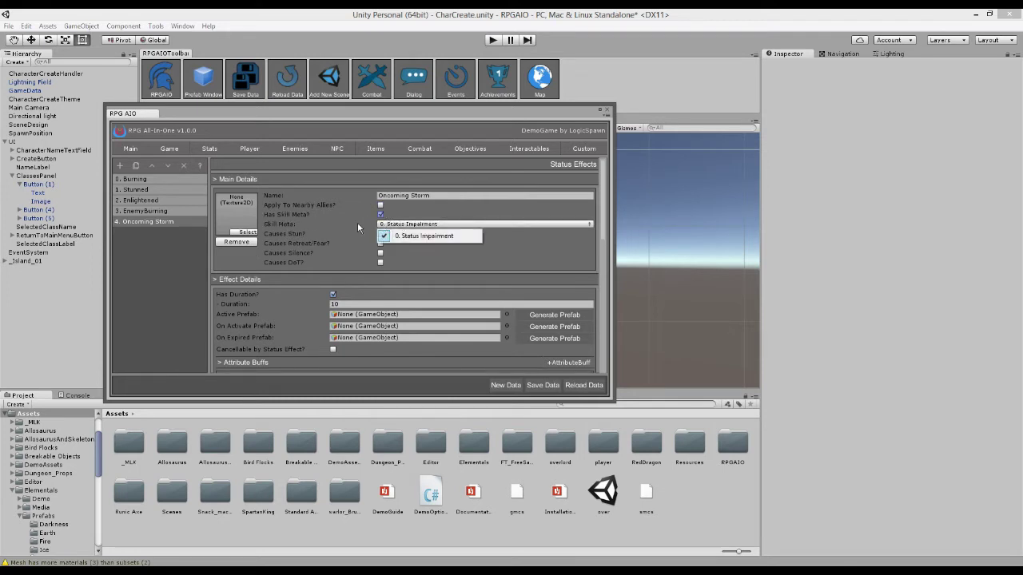
click(406, 234)
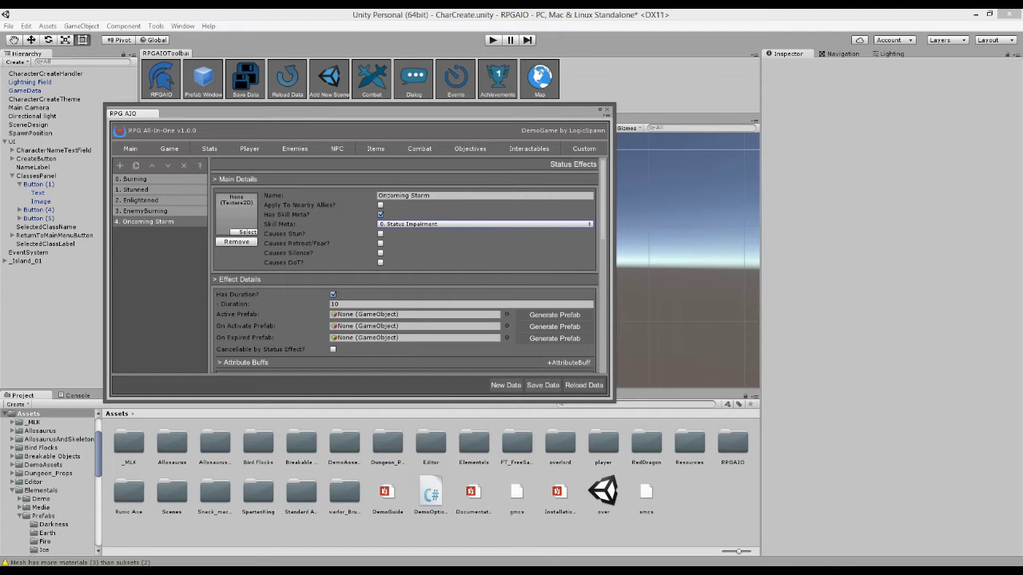
drag(431, 197, 340, 198)
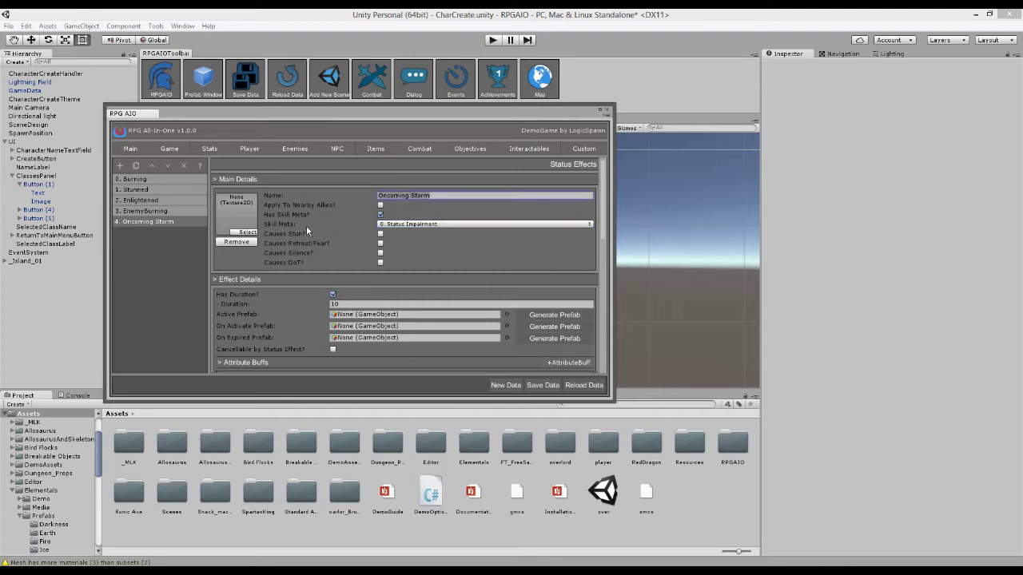
- Make the Oncoming Storm effect cause stun, retreat/fear, silence and damage over time
click(380, 234)
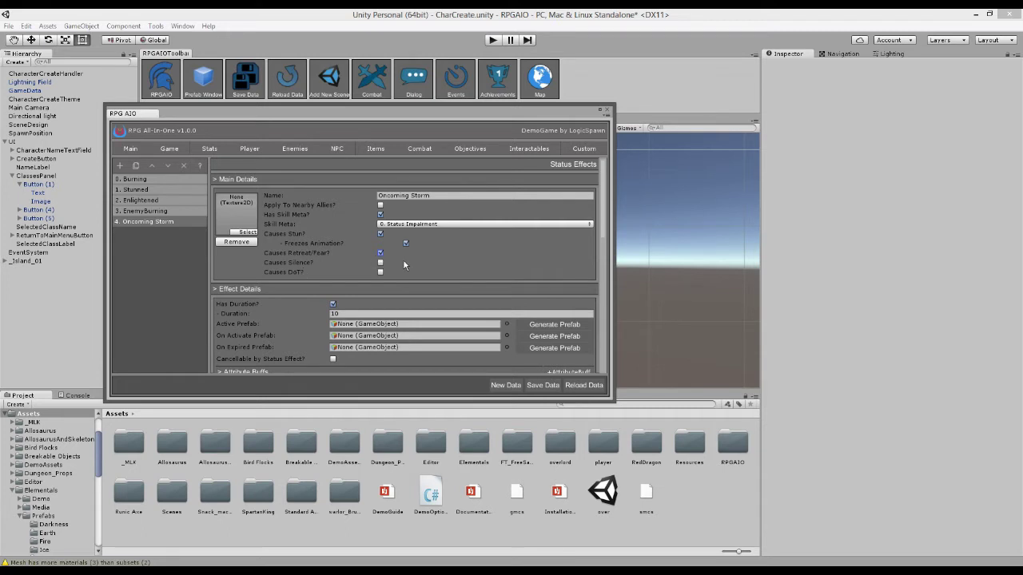
click(383, 263)
click(381, 271)
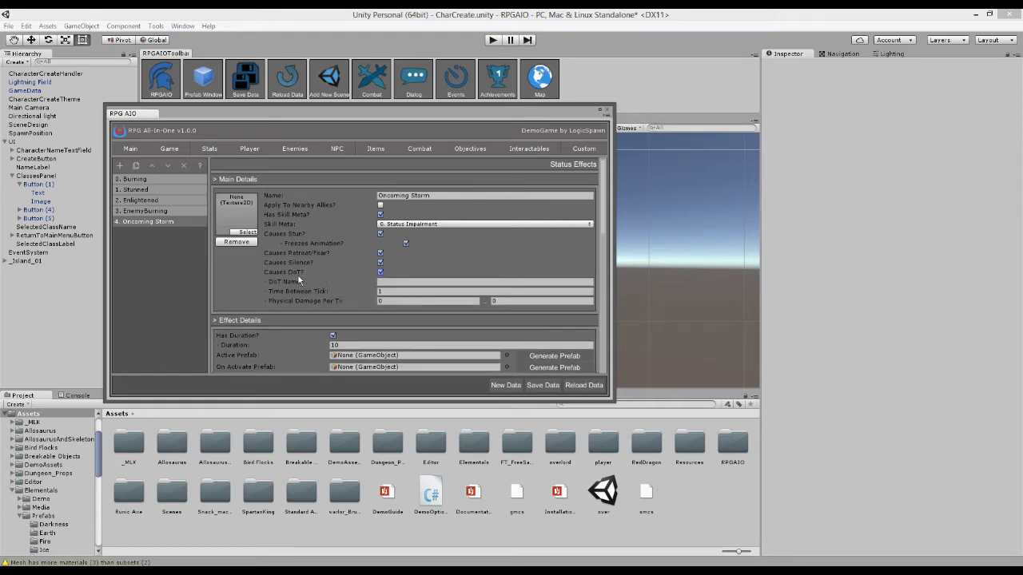
- Name the damage over time Poison, with 100 to 150 physical damage per tick and 0.1 between ticks
click(383, 282)
click(418, 292)
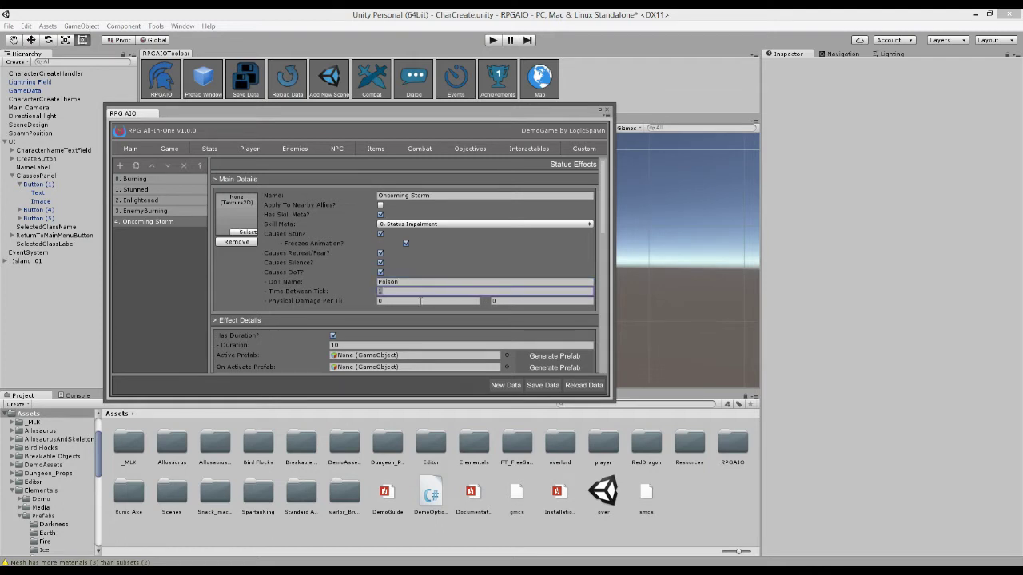
click(437, 300)
text(100)
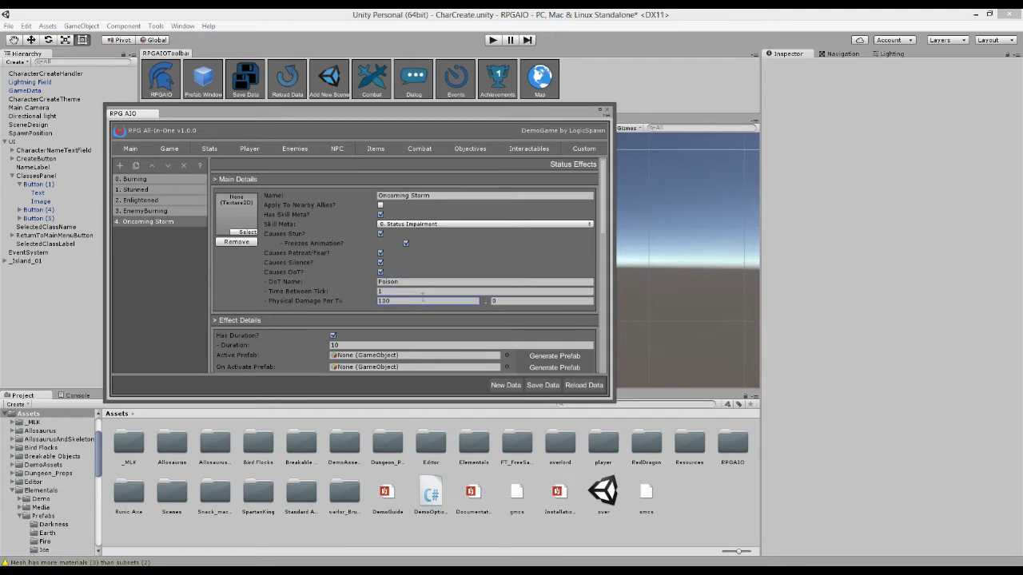
key(Tab)
text(1)
text(150)
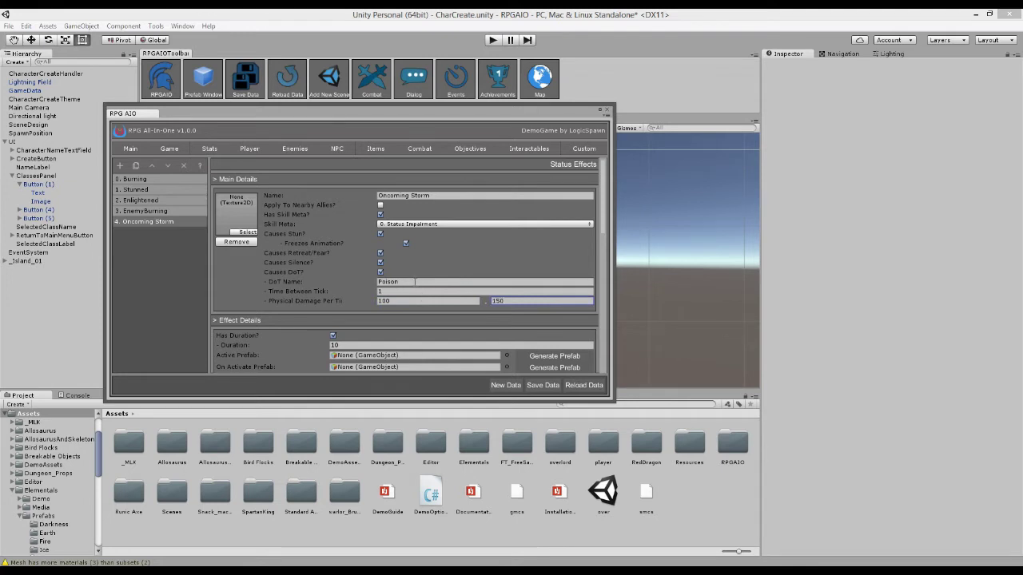
click(412, 291)
text(0.)
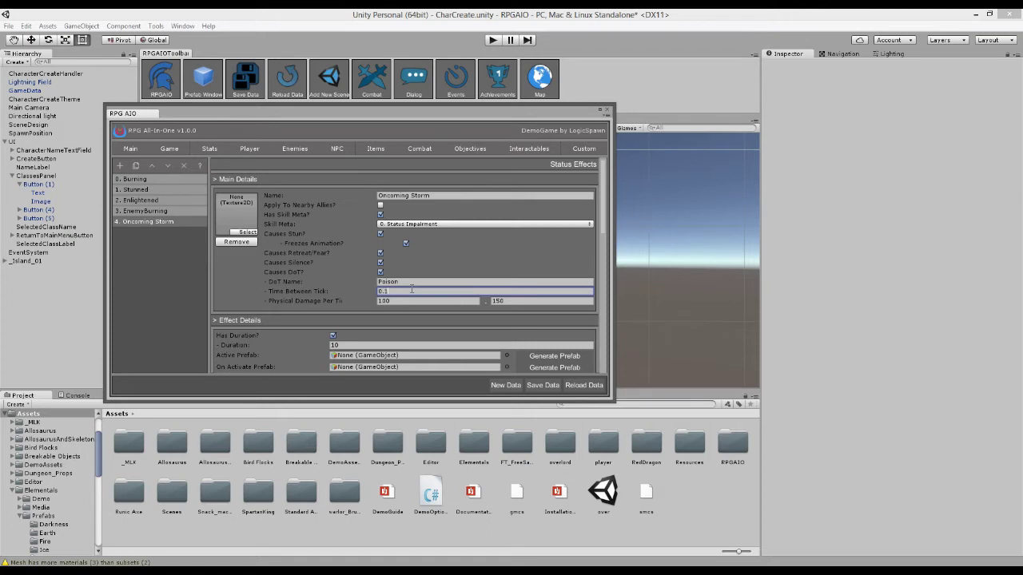
click(402, 302)
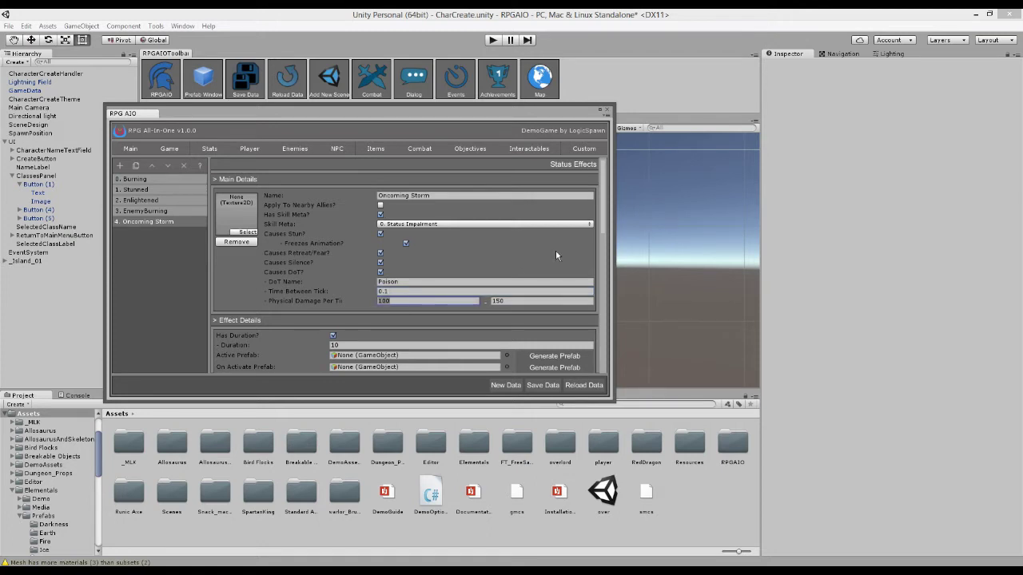
- Examine the duration, prefab and buff settings in the Effect Details of Oncoming Storm
scroll(555, 251, down, 3)
scroll(287, 216, down, 1)
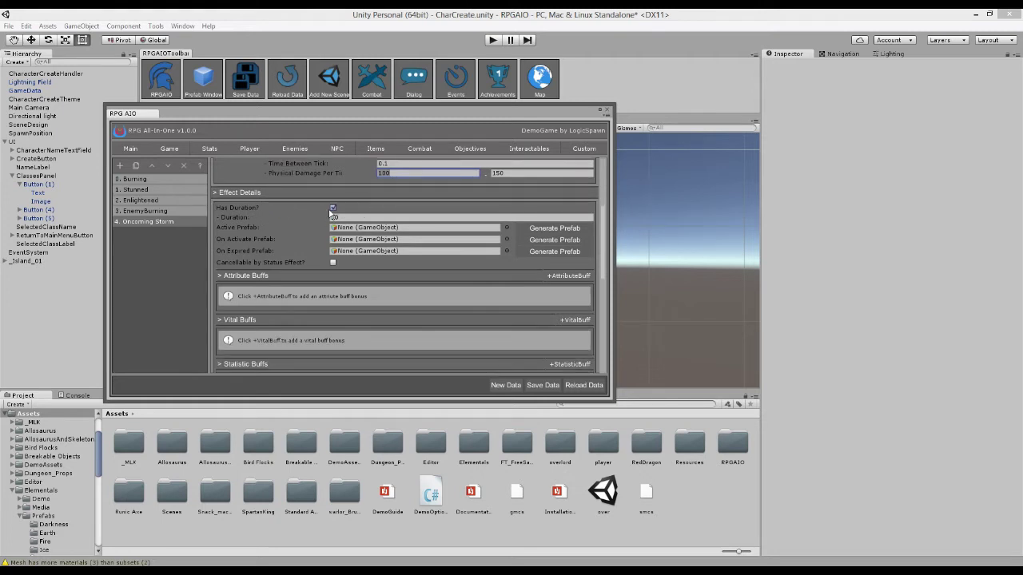
scroll(305, 203, down, 2)
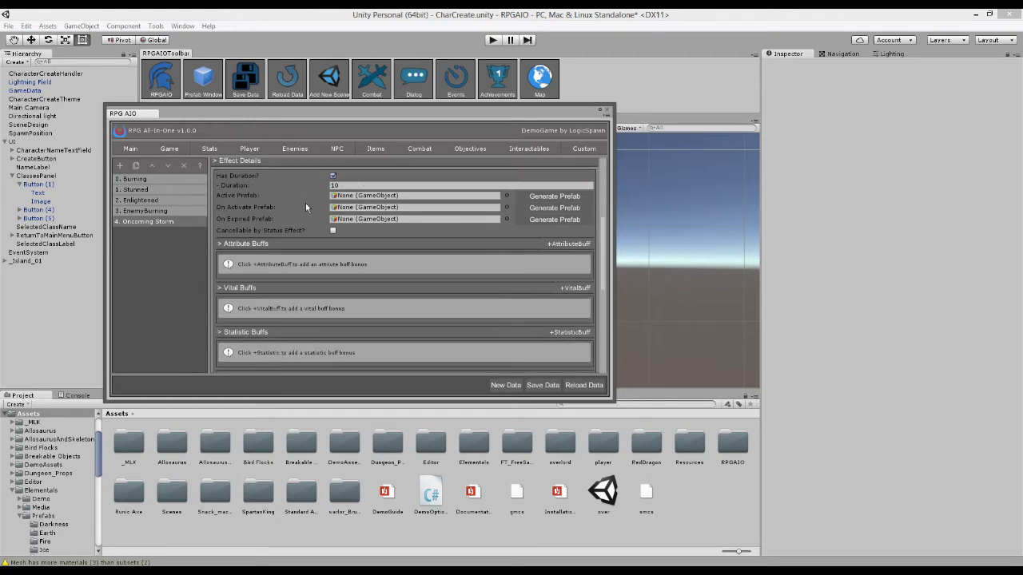
scroll(305, 203, up, 2)
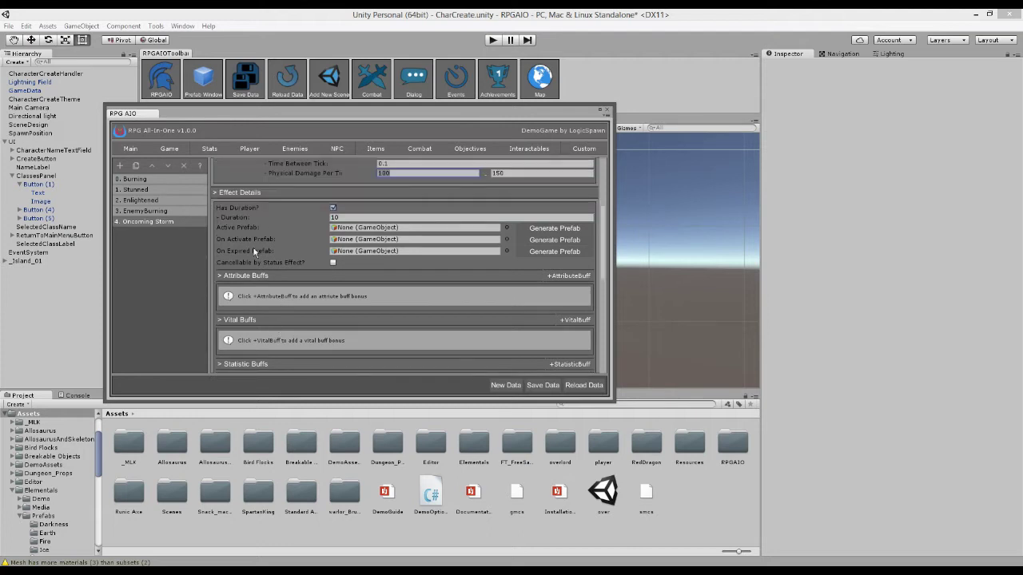
click(346, 218)
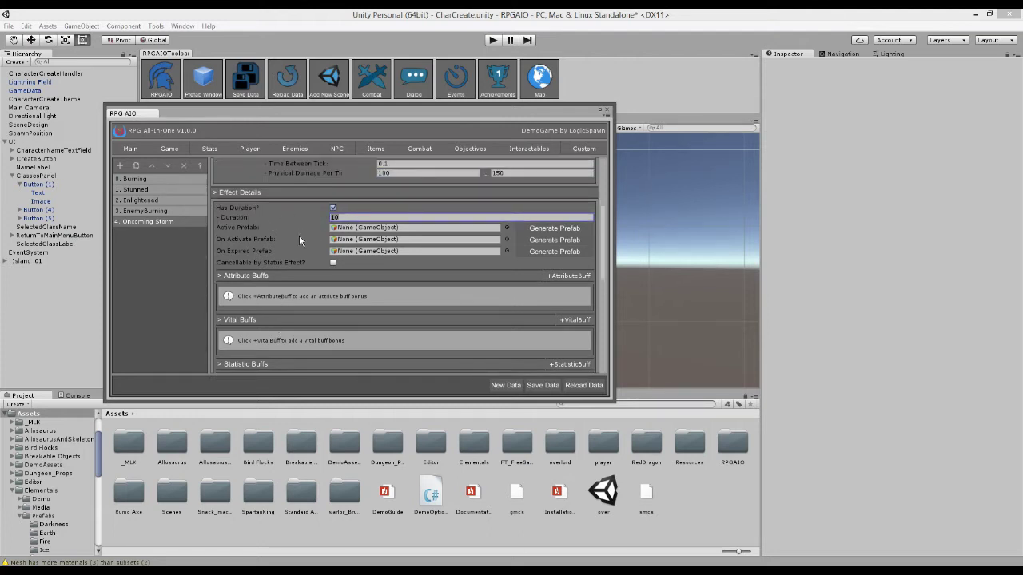
scroll(299, 235, down, 1)
scroll(314, 264, up, 2)
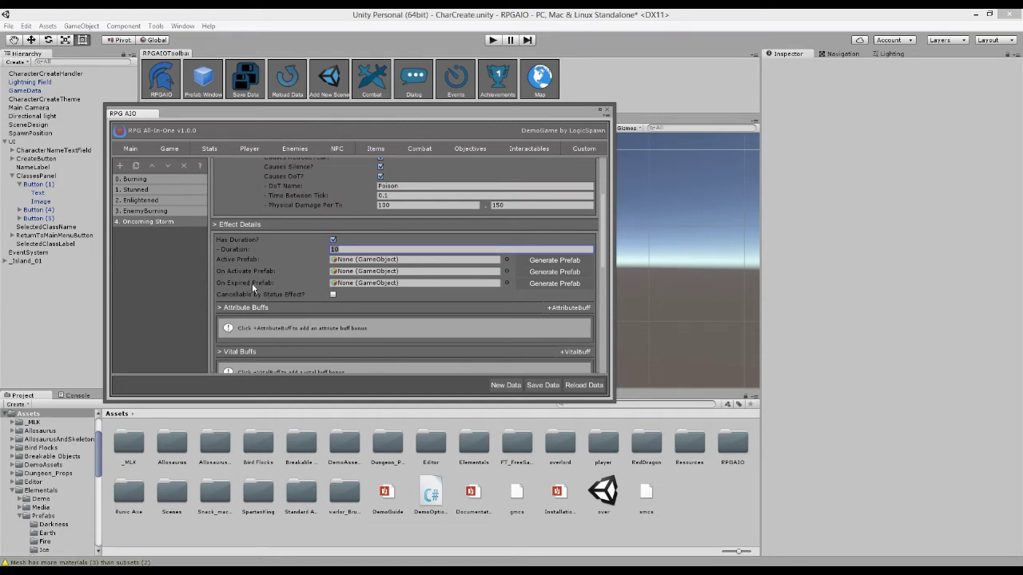
scroll(300, 256, down, 2)
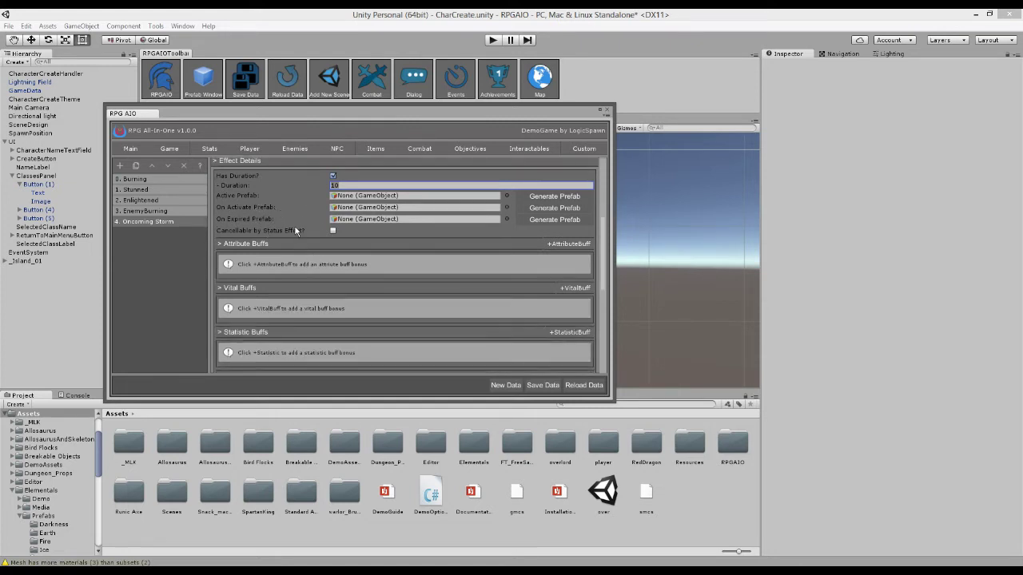
- Make the Oncoming Storm effect cancellable by the Enlightened status effect
click(334, 229)
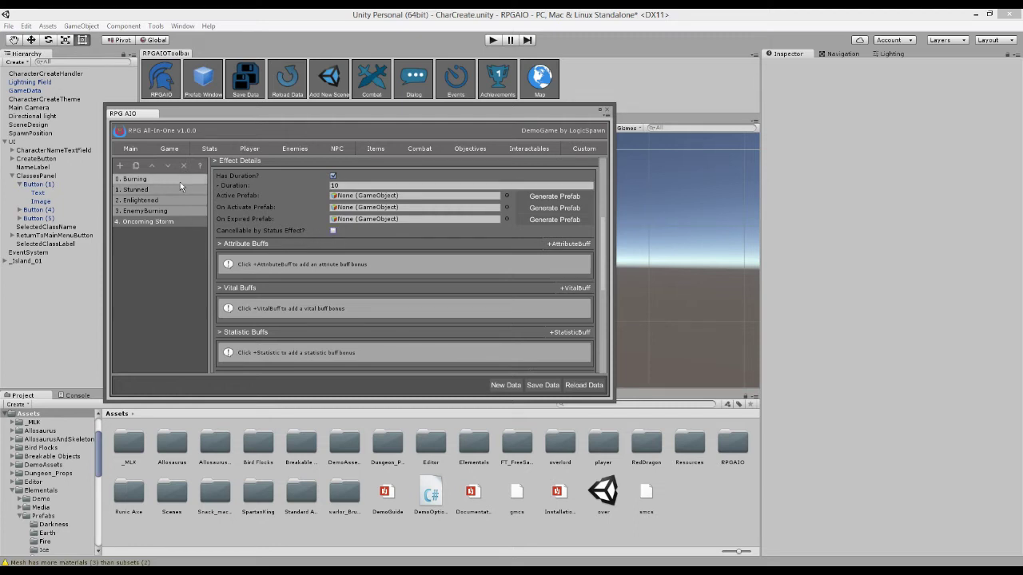
click(150, 222)
click(157, 219)
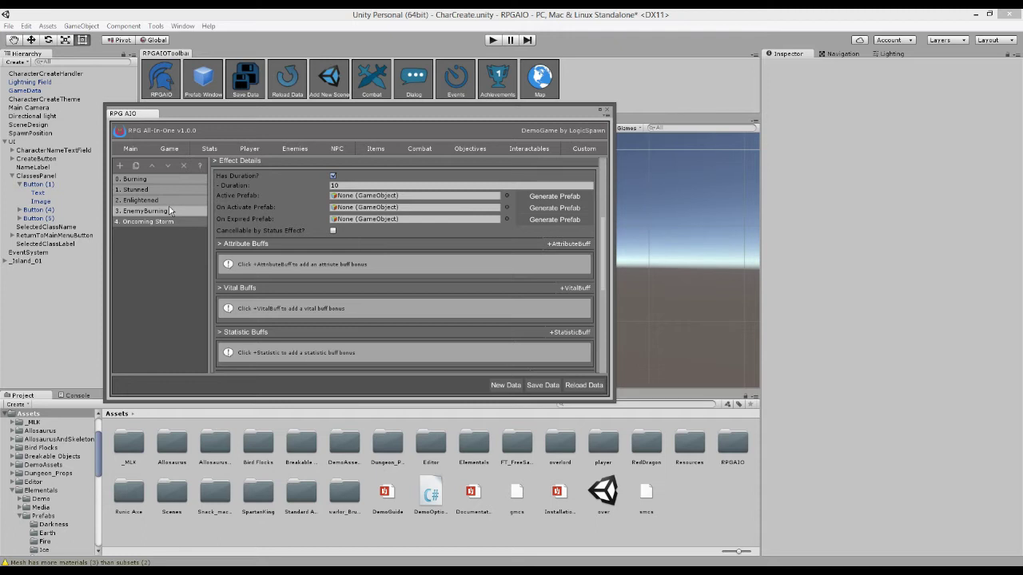
click(333, 231)
click(335, 240)
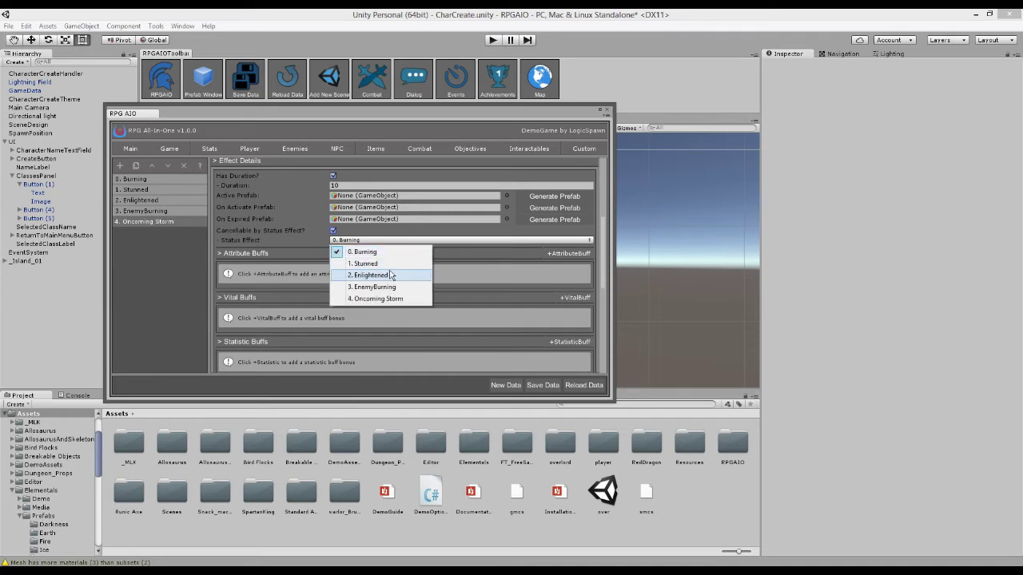
click(392, 276)
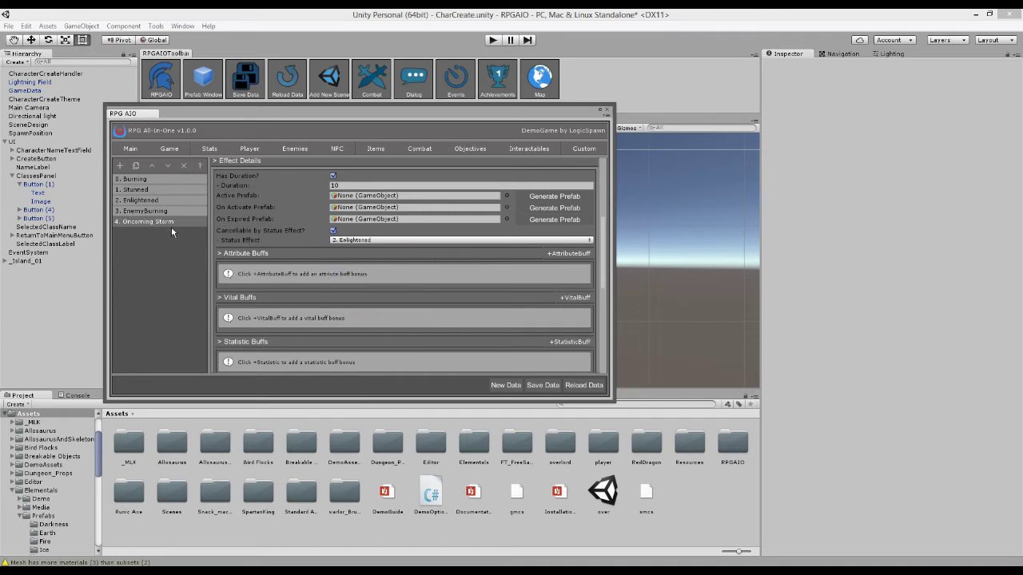
click(340, 240)
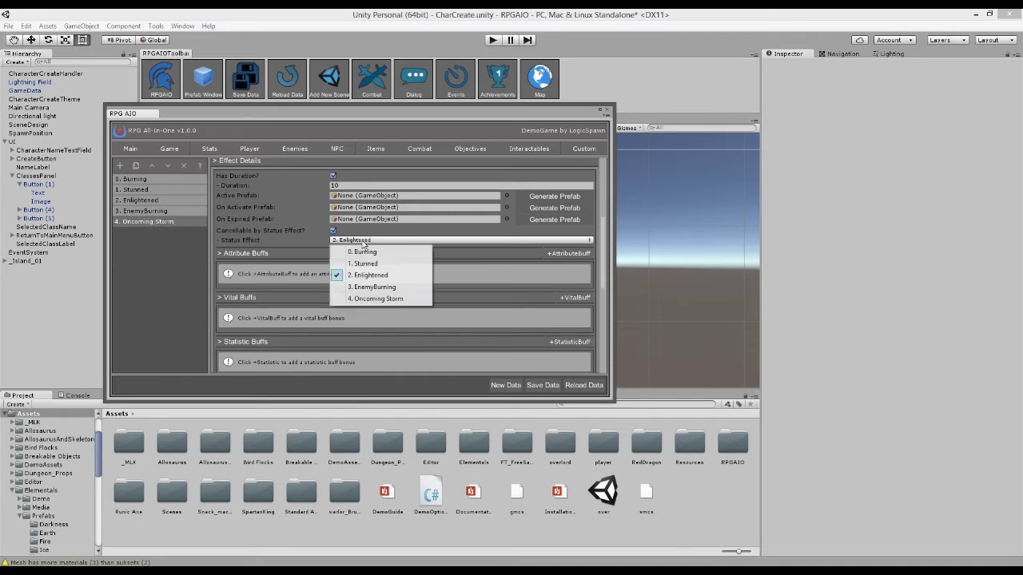
click(326, 246)
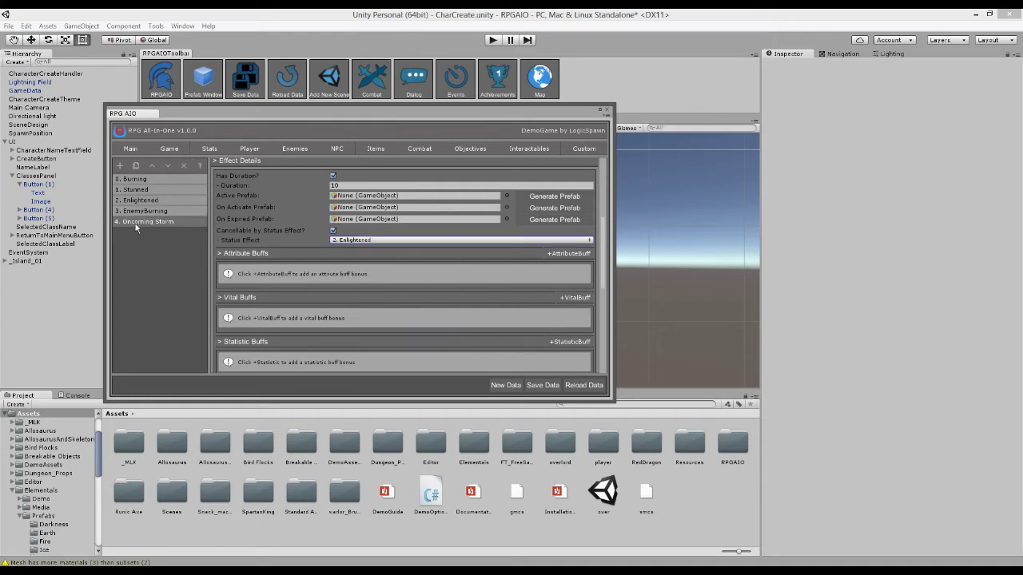
- Add a Strength attribute buff to the effect with an amount of 500
scroll(458, 232, down, 5)
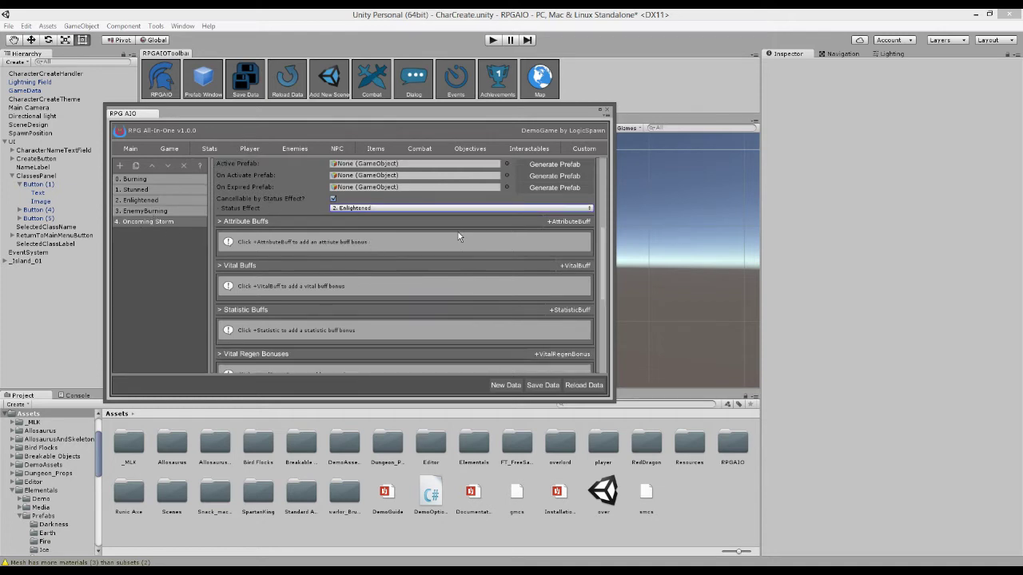
scroll(504, 233, down, 1)
drag(605, 321, 598, 253)
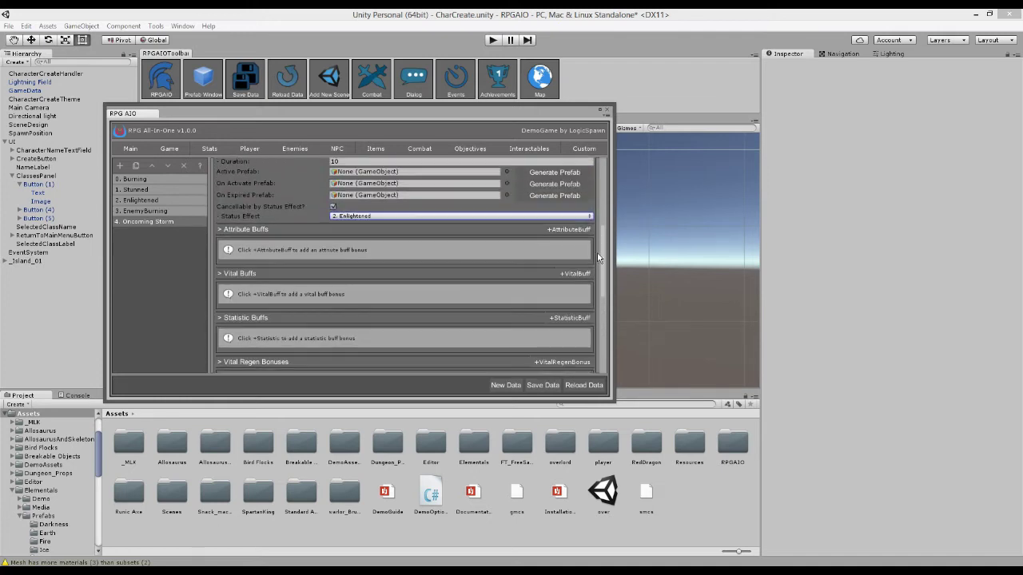
click(572, 232)
click(517, 247)
text(-50)
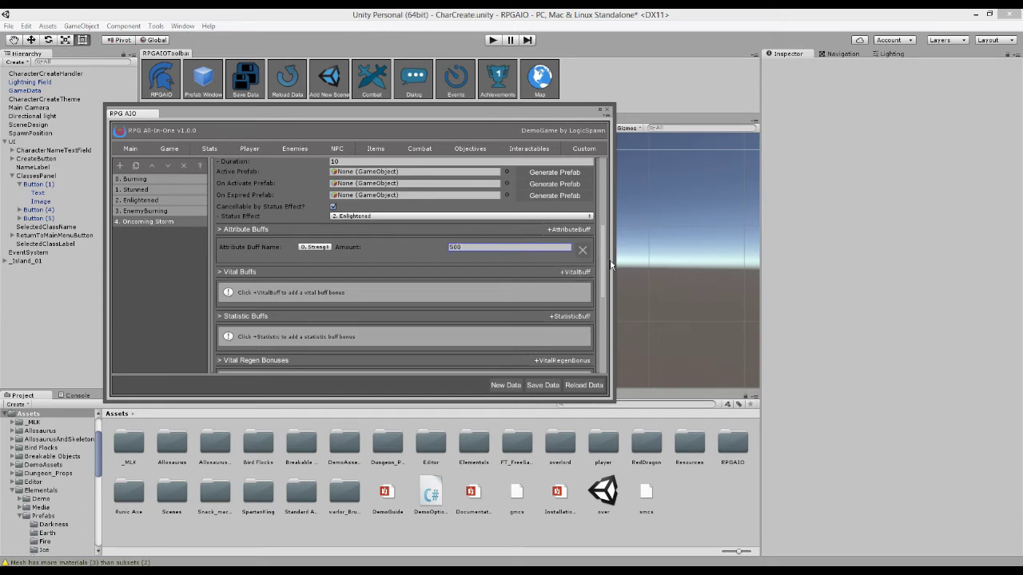
- Add a Health vital regen bonus of -0.2 to the effect
scroll(588, 272, down, 3)
scroll(590, 283, down, 3)
click(573, 266)
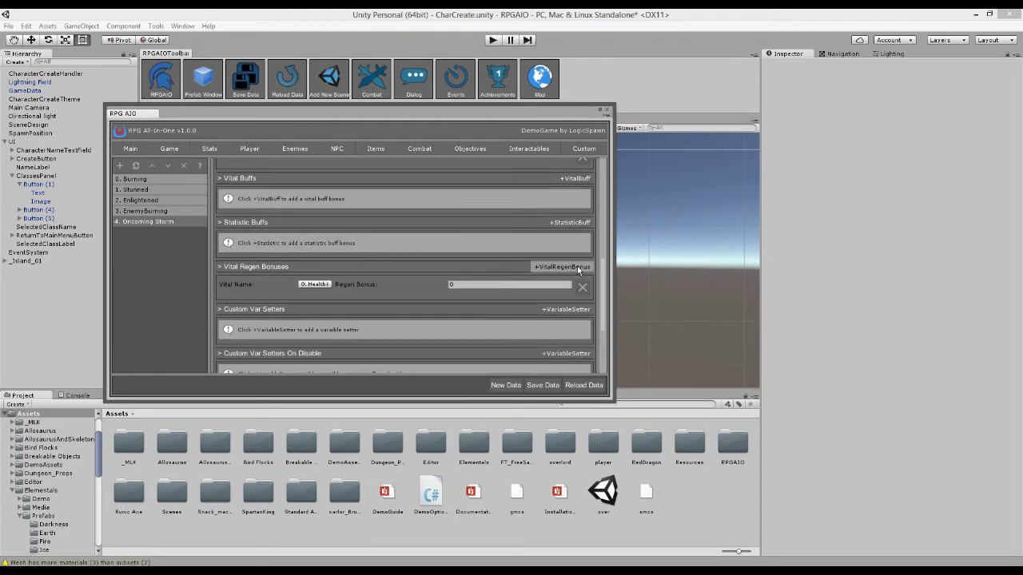
click(509, 284)
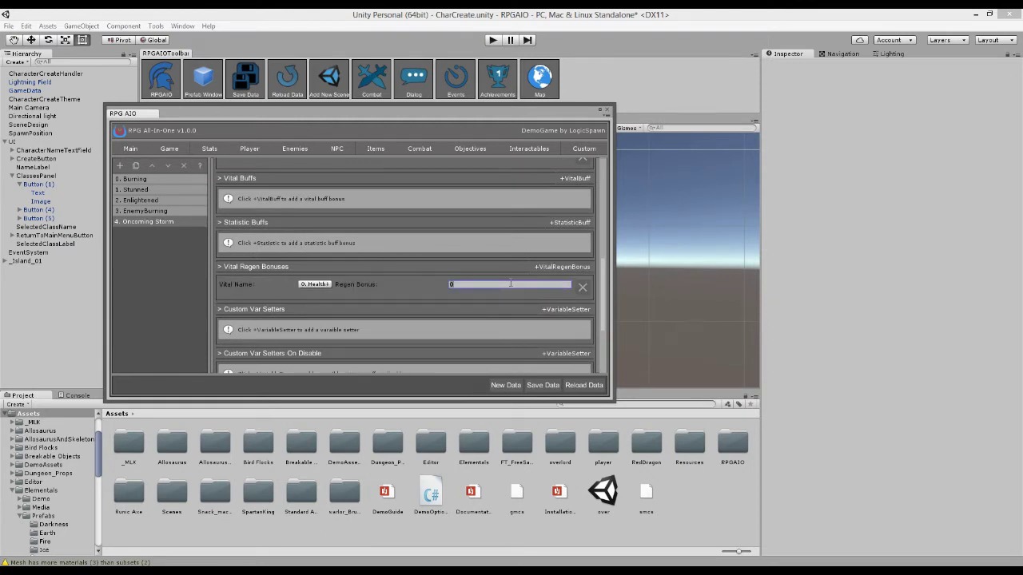
text(-0.2)
scroll(604, 294, down, 1)
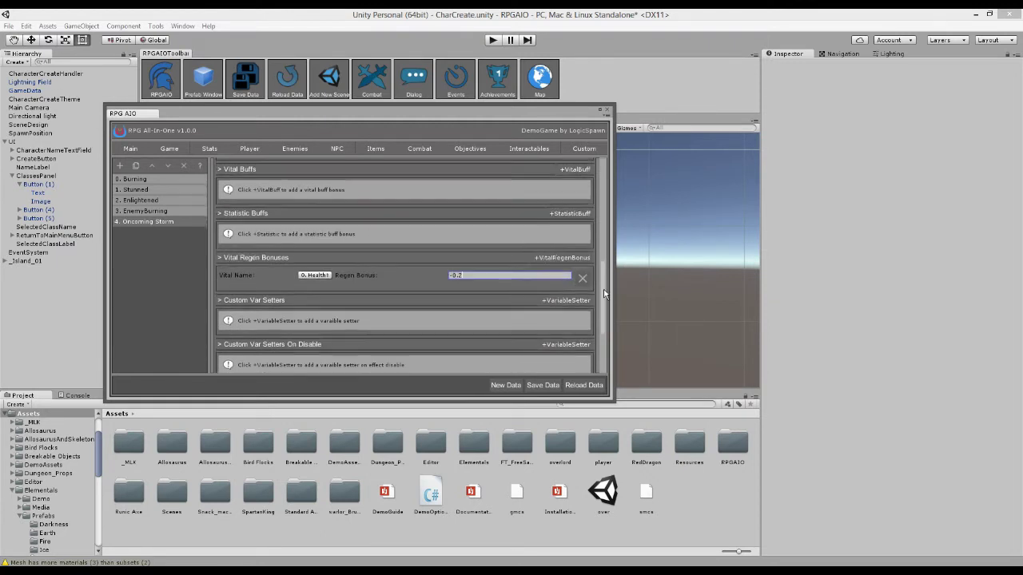
scroll(604, 294, down, 2)
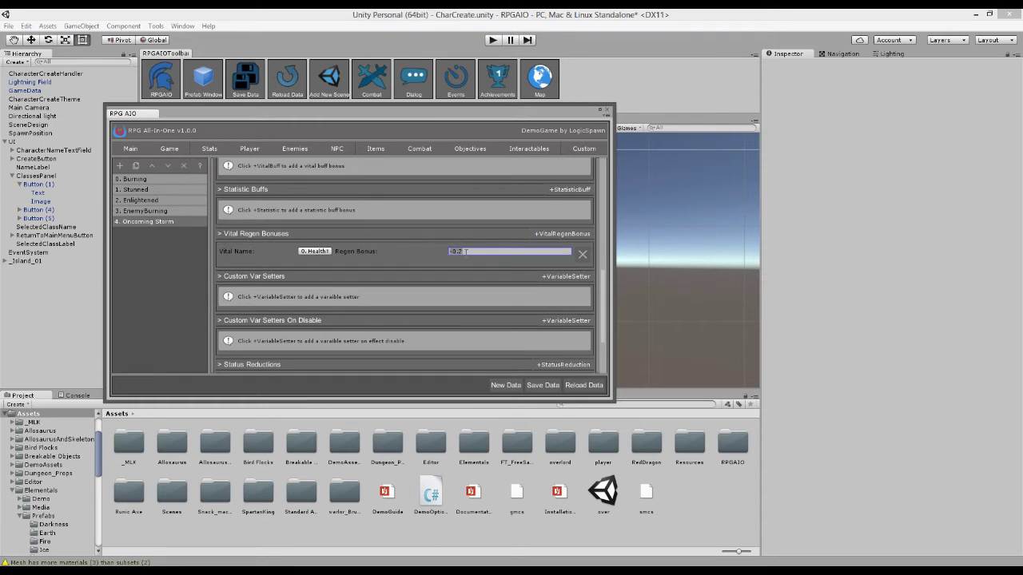
- Set the effect's Health vital regen bonus to -0.02
key(BackSpace)
text(0)
scroll(543, 251, down, 2)
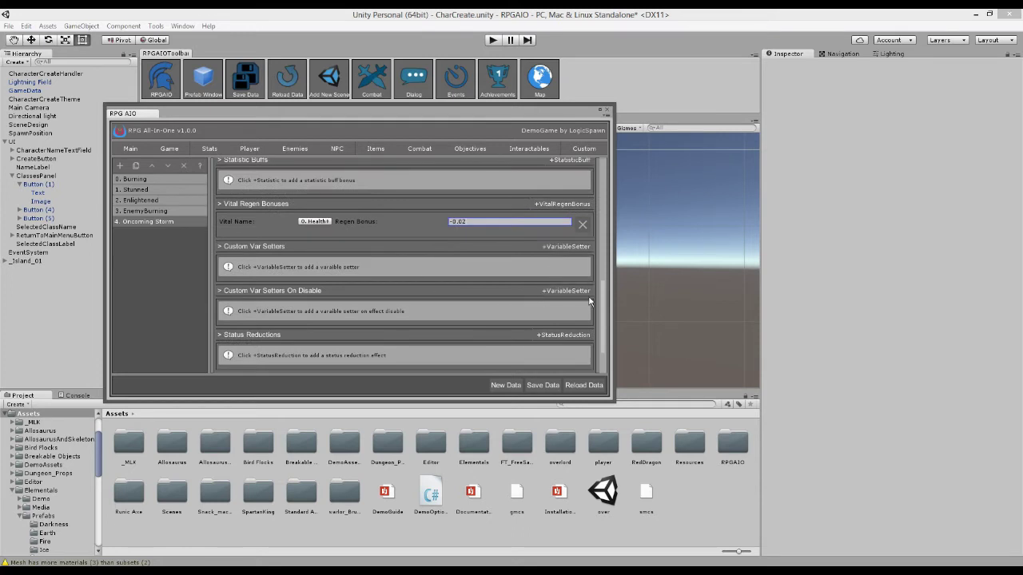
- Add a status reduction entry to the Oncoming Storm effect
drag(602, 299, 603, 328)
click(561, 287)
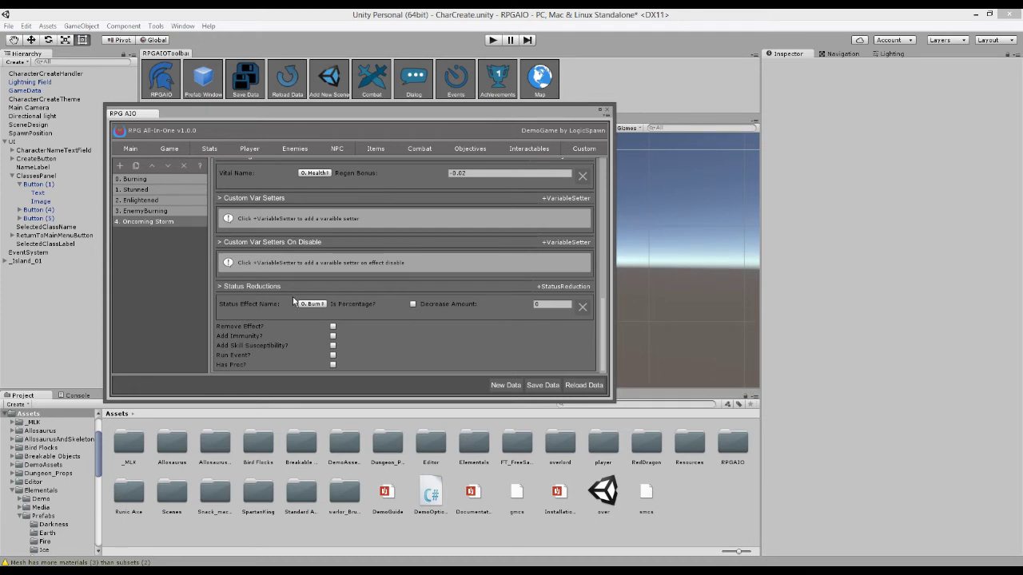
scroll(274, 312, up, 2)
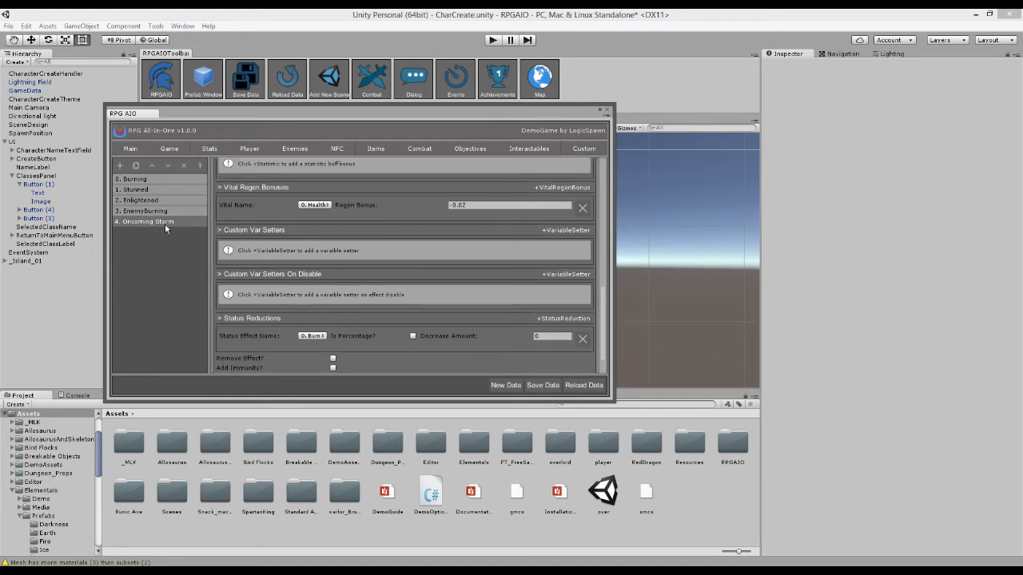
click(312, 336)
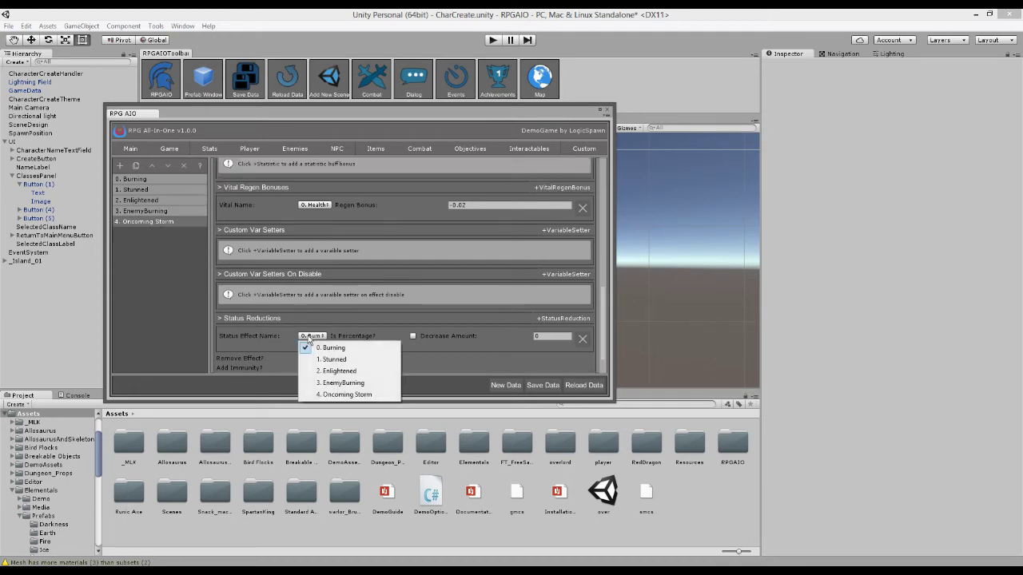
click(324, 338)
- Turn off the Cancellable by Status Effect option for Oncoming Storm
scroll(352, 323, up, 6)
scroll(379, 329, up, 2)
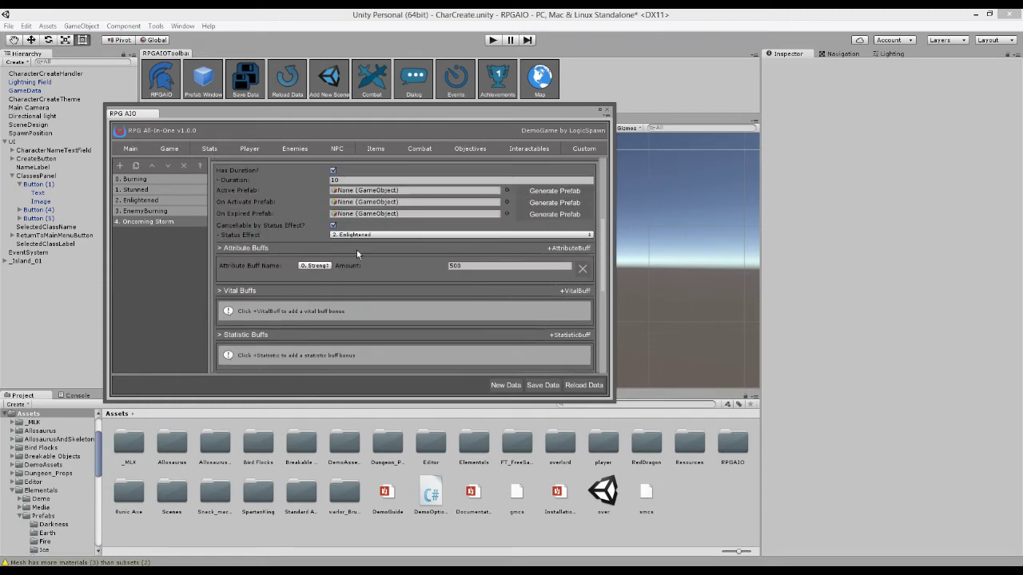
click(359, 236)
click(333, 227)
- Set the status reduction to target Enlightened, as a percentage, with a decrease amount of 0.2
scroll(403, 254, down, 6)
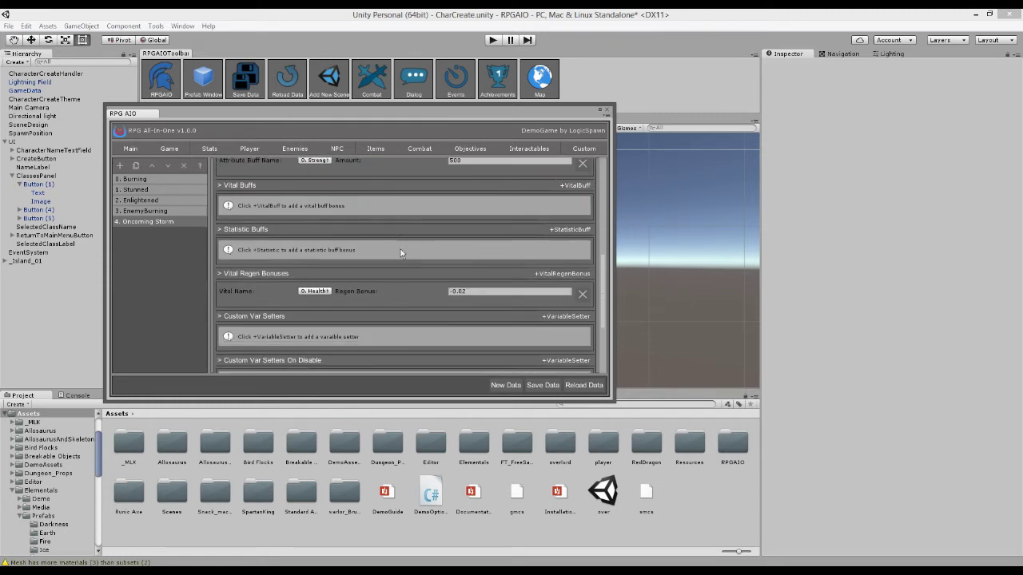
click(312, 304)
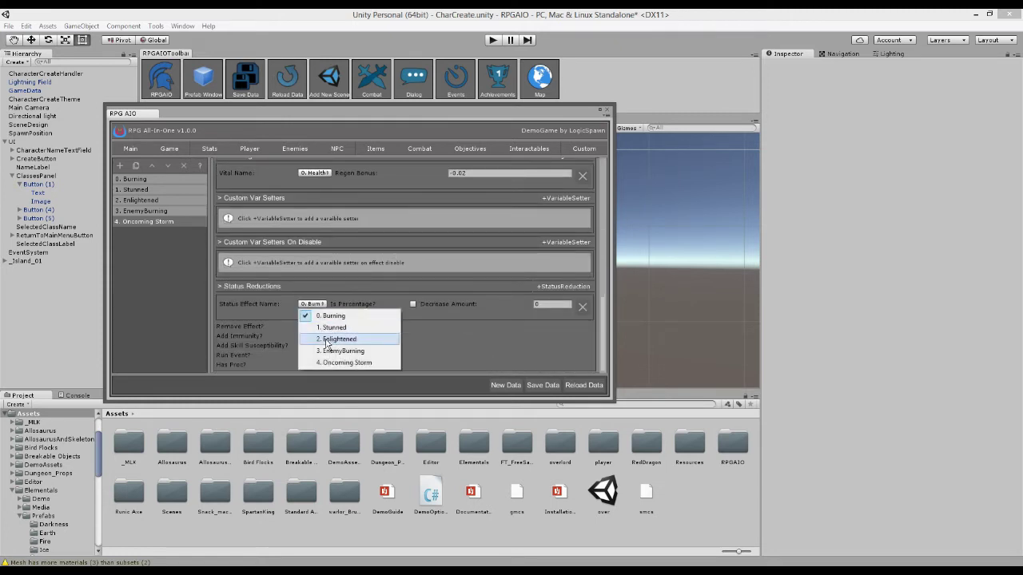
click(327, 339)
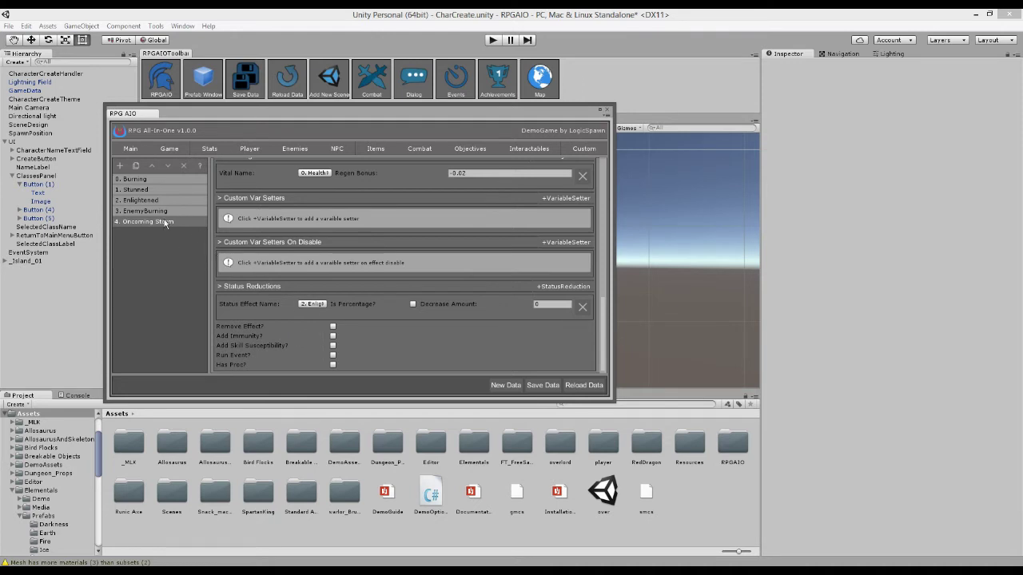
click(413, 304)
click(553, 304)
scroll(538, 340, up, 1)
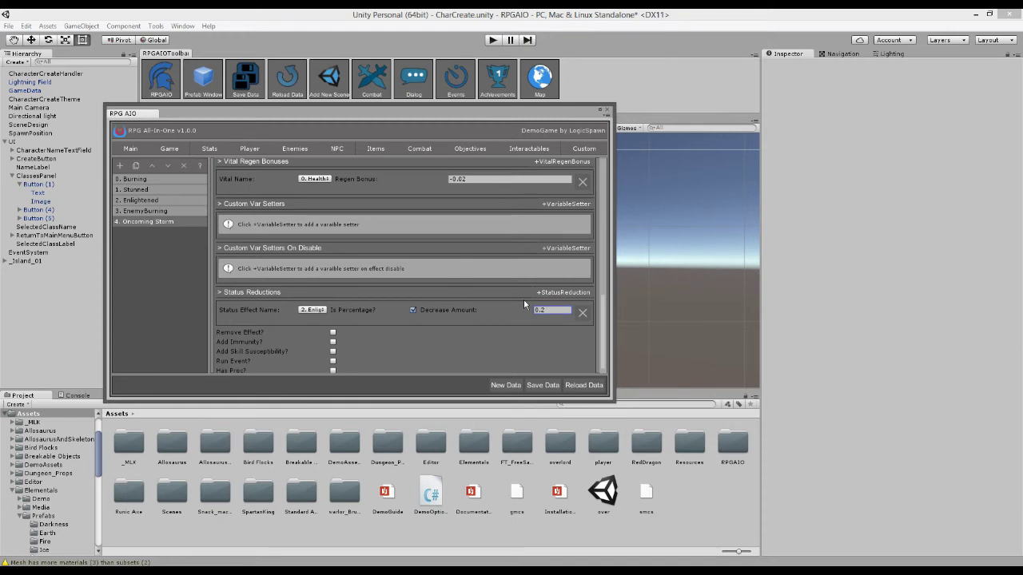
scroll(605, 338, down, 1)
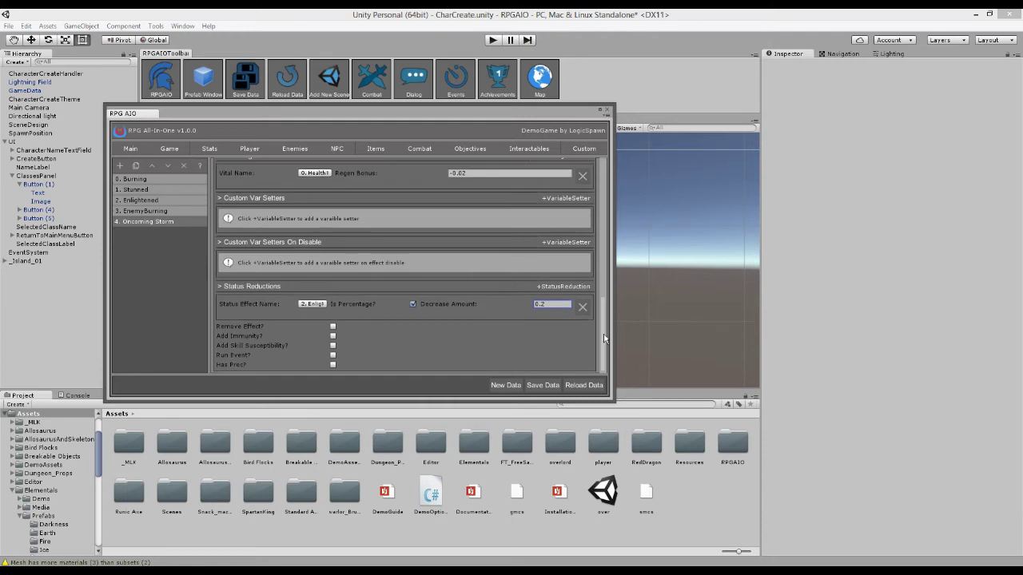
- Make the effect remove the Burning status effect and add immunity to Status Impairment
click(333, 328)
click(366, 327)
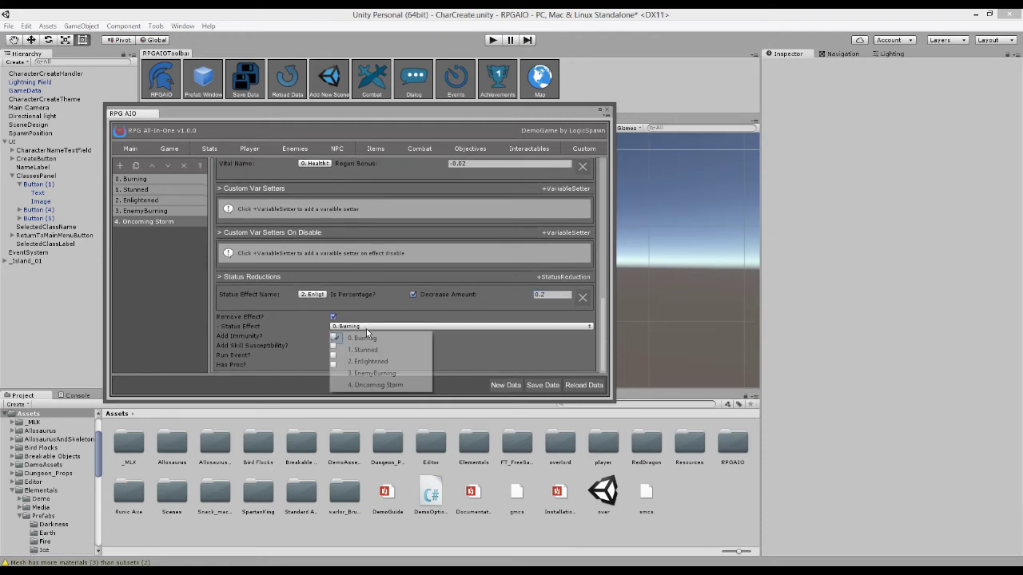
click(360, 336)
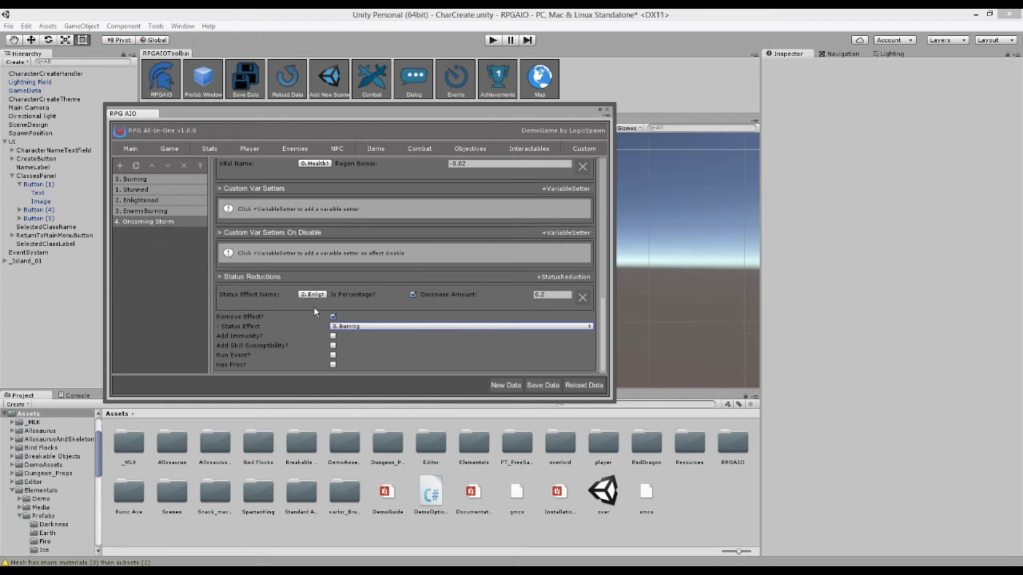
click(333, 335)
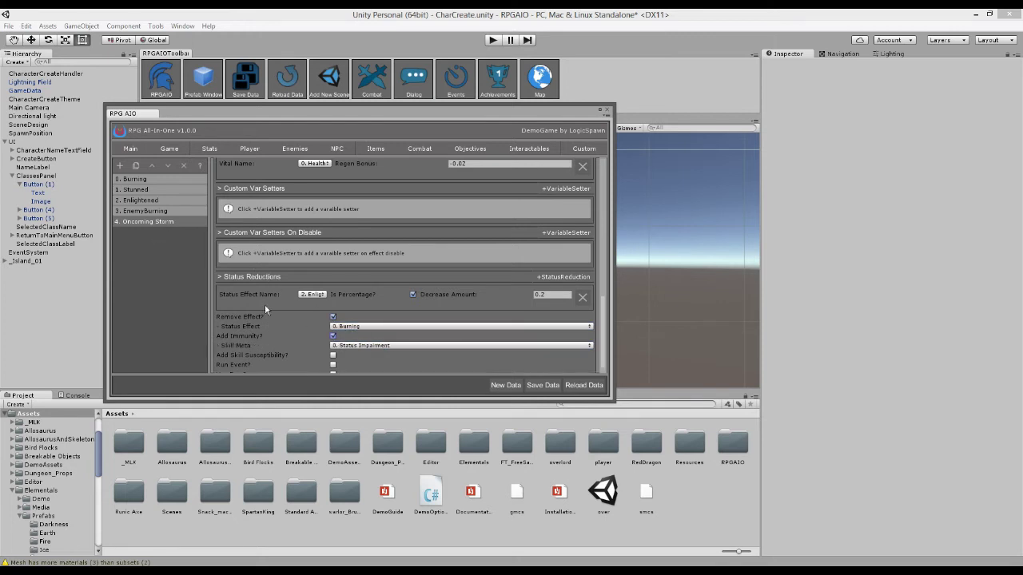
- Add skill susceptibility to Status Impairment with an amount of 0.5
click(333, 345)
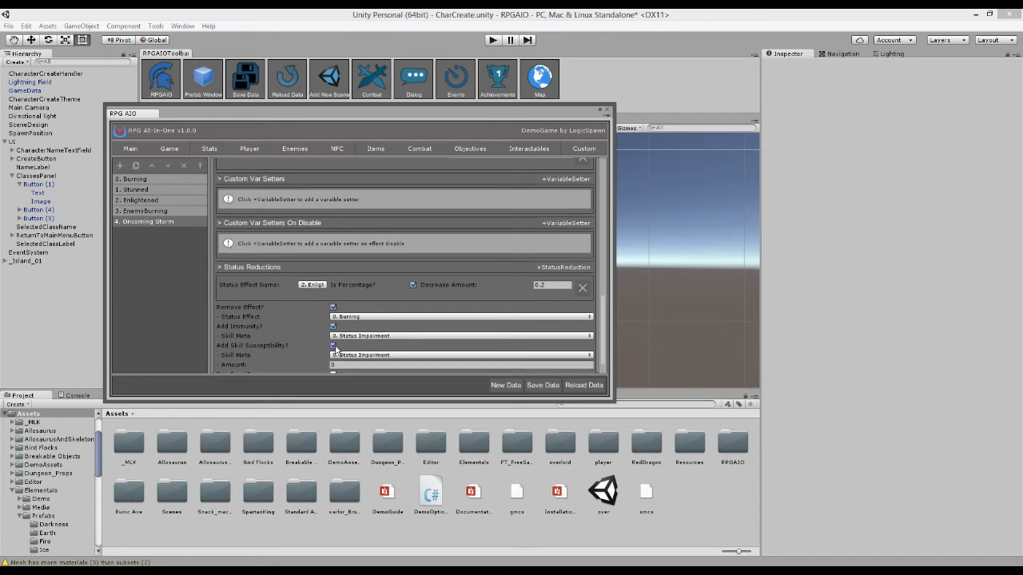
click(340, 337)
click(345, 348)
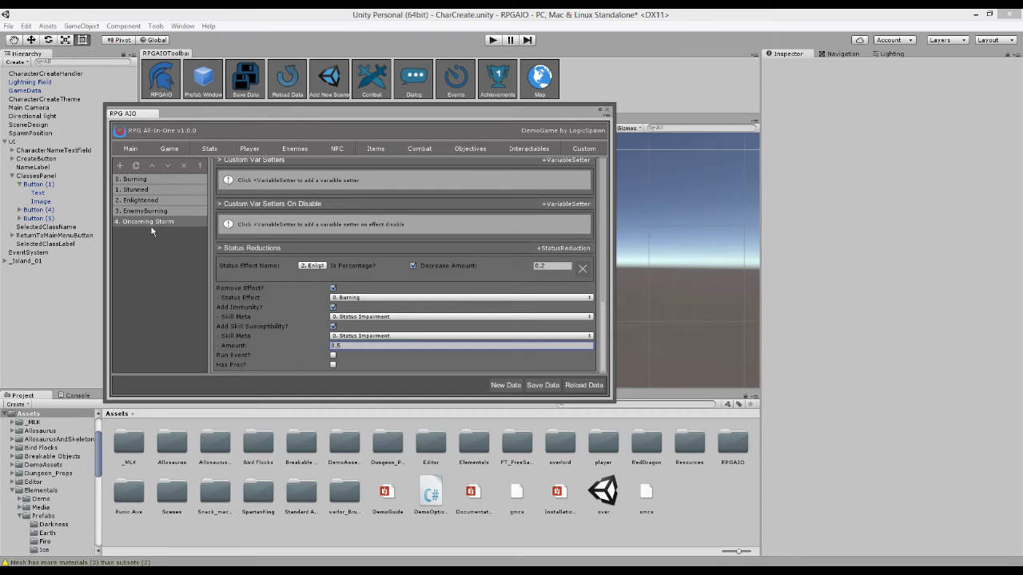
- Enable a proc on the Oncoming Storm effect, leaving Run Event off
click(333, 356)
click(334, 365)
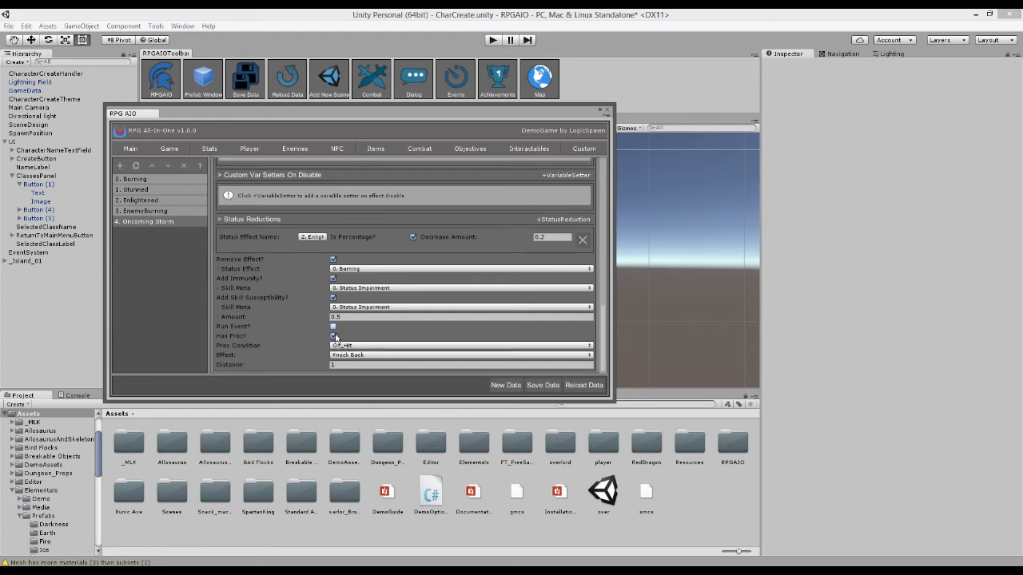
click(376, 346)
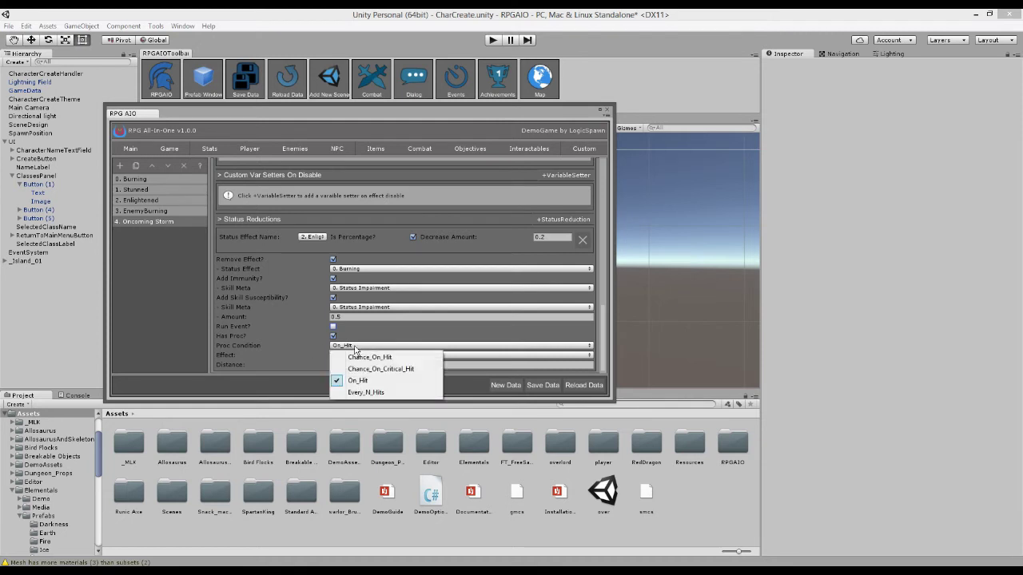
click(322, 347)
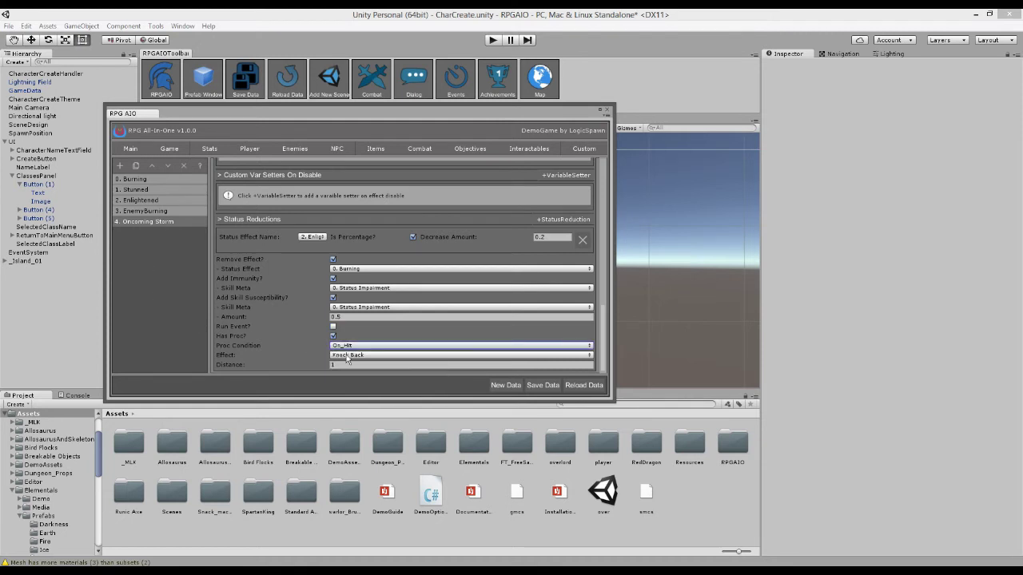
- Try the Chance_On_Hit and Chance_On_Critical_Hit proc conditions with a chance of 0.5
click(344, 346)
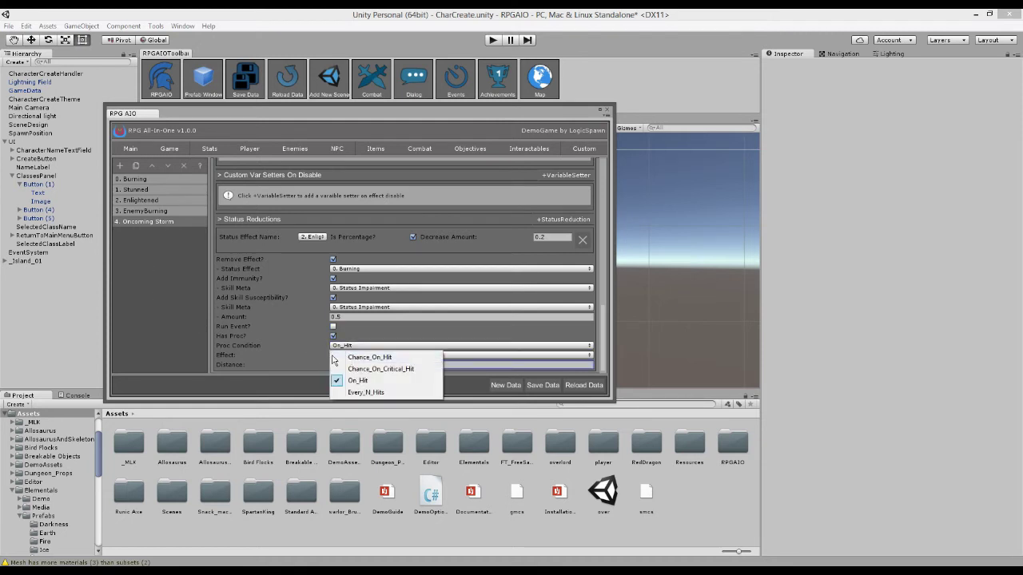
click(343, 358)
scroll(285, 339, down, 1)
click(341, 339)
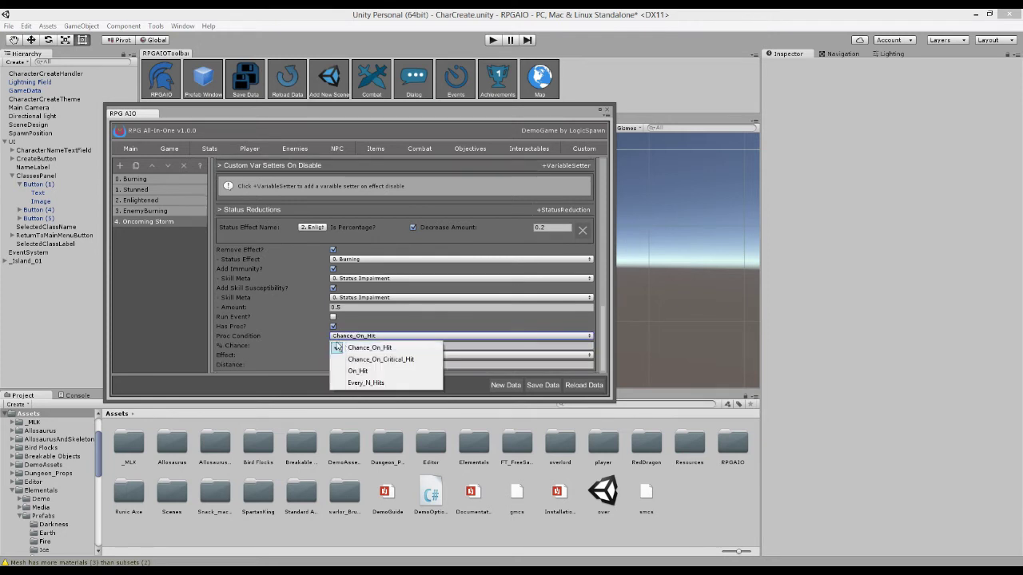
click(322, 344)
click(334, 345)
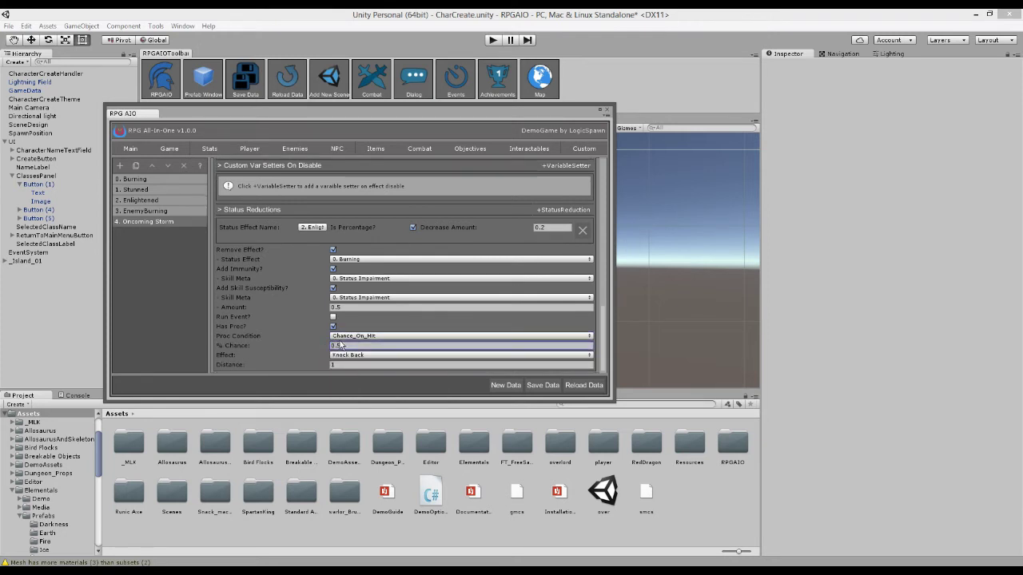
click(364, 336)
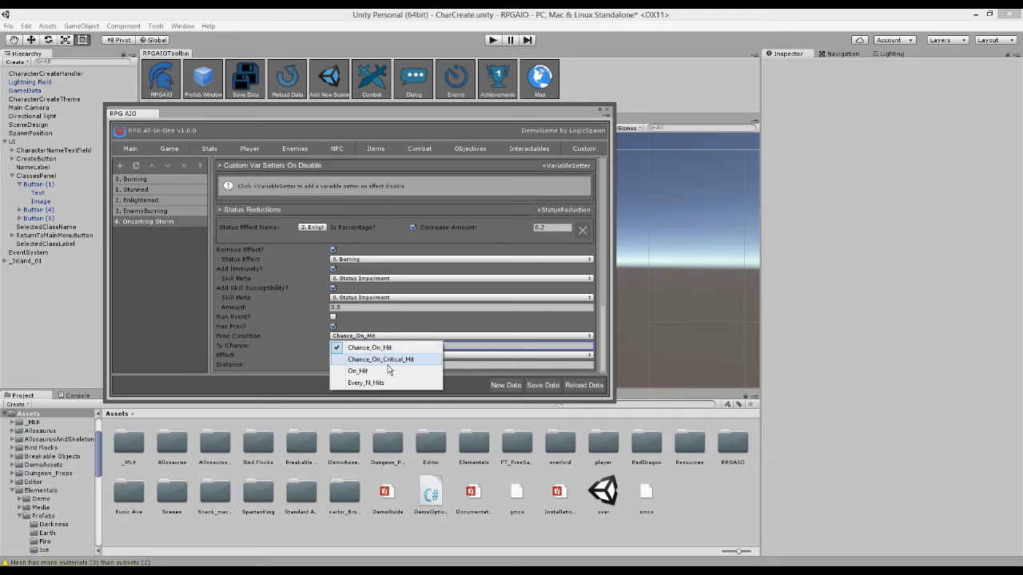
click(387, 361)
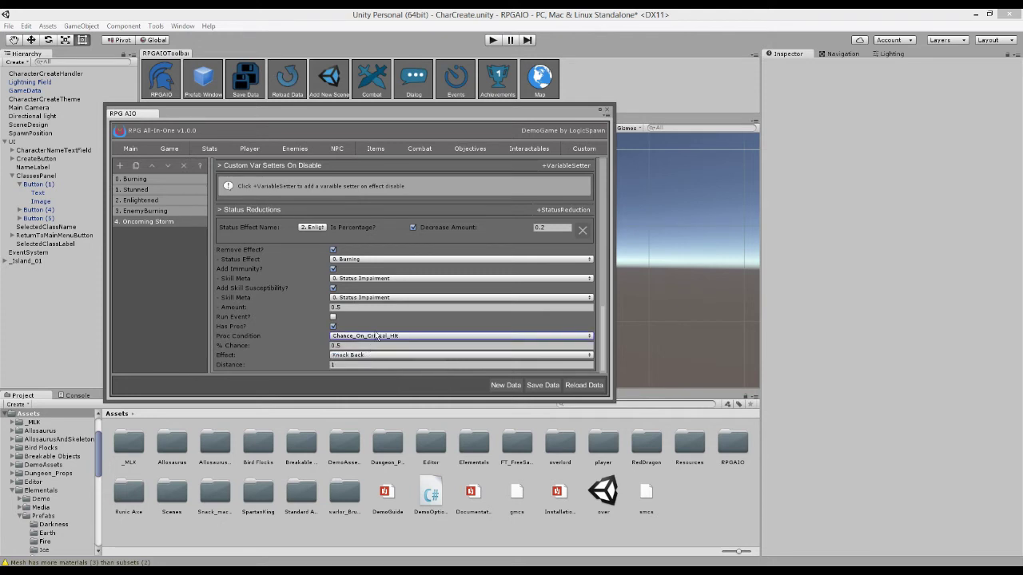
- Set the proc condition to Every_N_Hits with N at 3
click(366, 336)
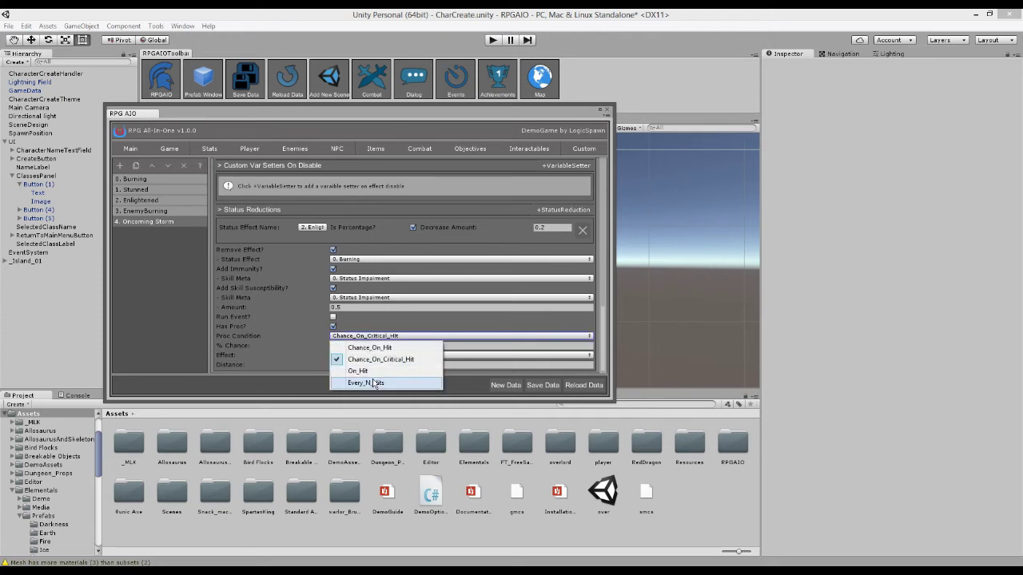
click(369, 383)
click(366, 346)
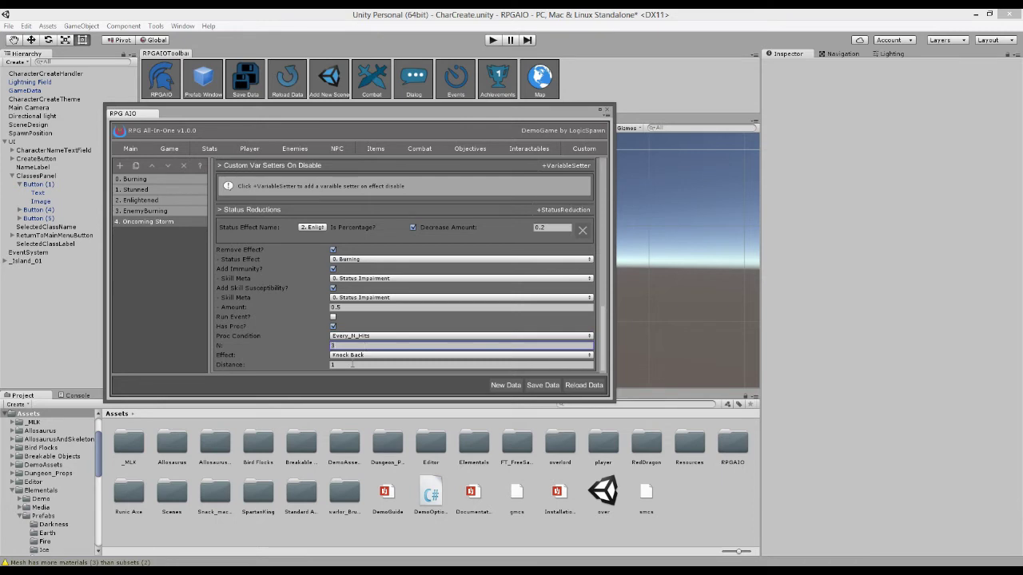
- Try the Status Effect and Knock Up options as the proc's effect
click(351, 365)
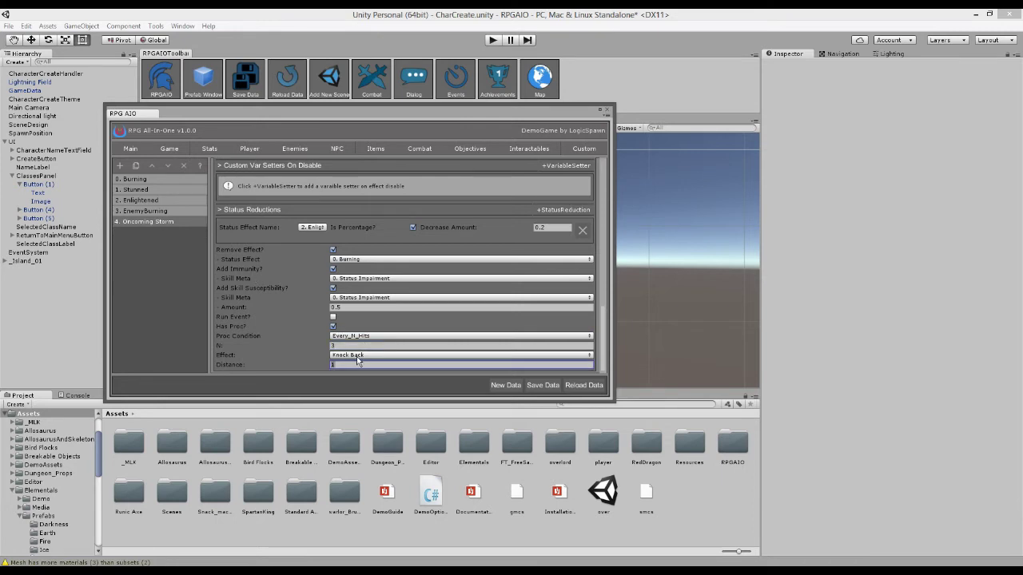
click(356, 361)
click(361, 362)
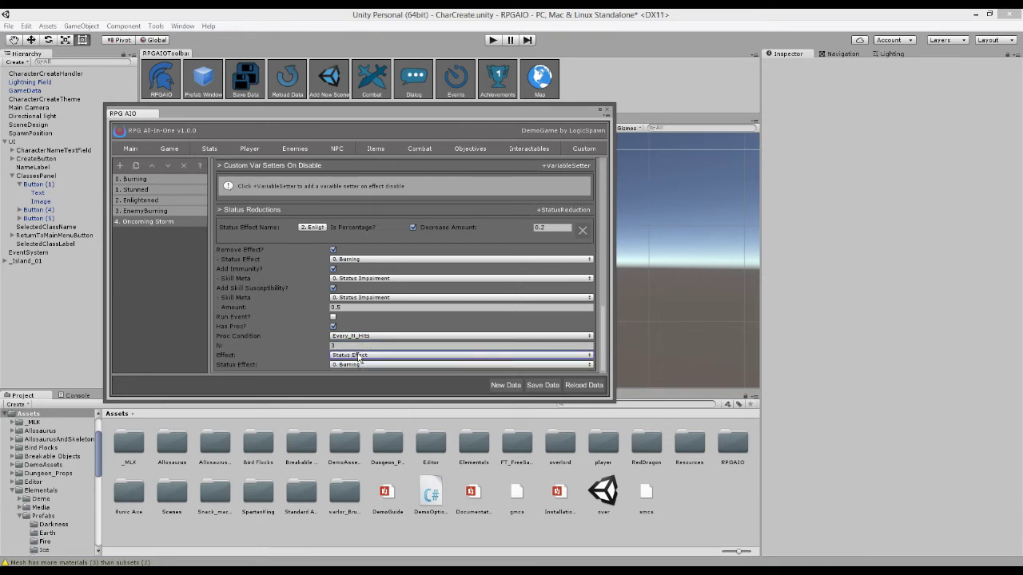
click(360, 357)
click(371, 375)
click(370, 359)
click(380, 389)
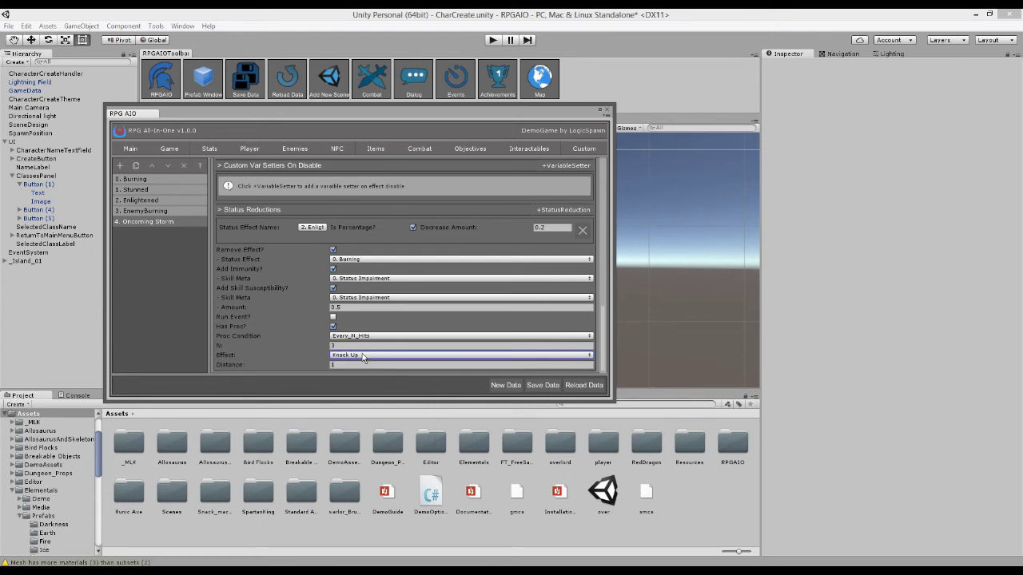
- Try Cast Skill and Cast Skill On Self with the Fireball skill as the proc's effect
click(362, 357)
click(360, 407)
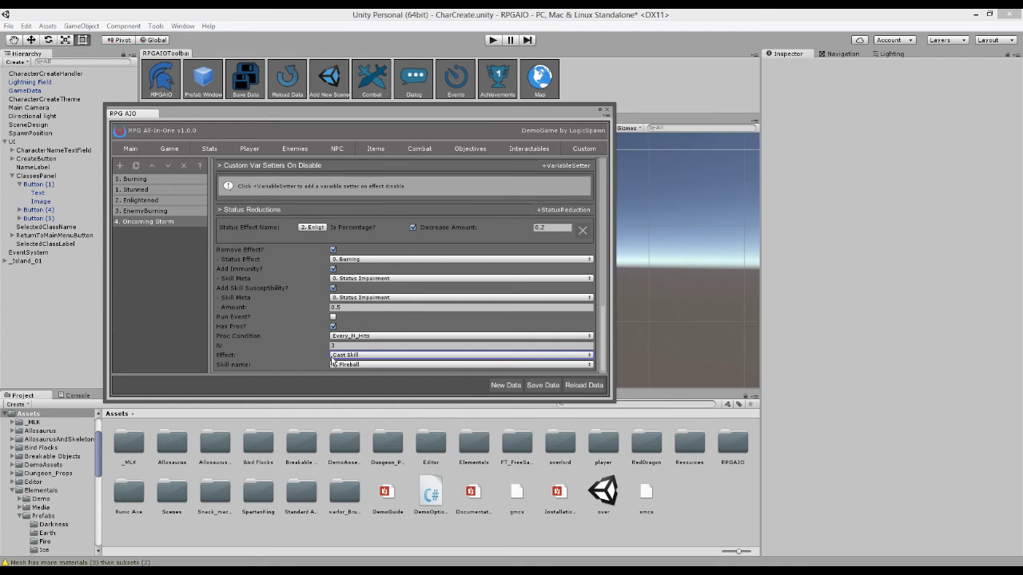
click(357, 364)
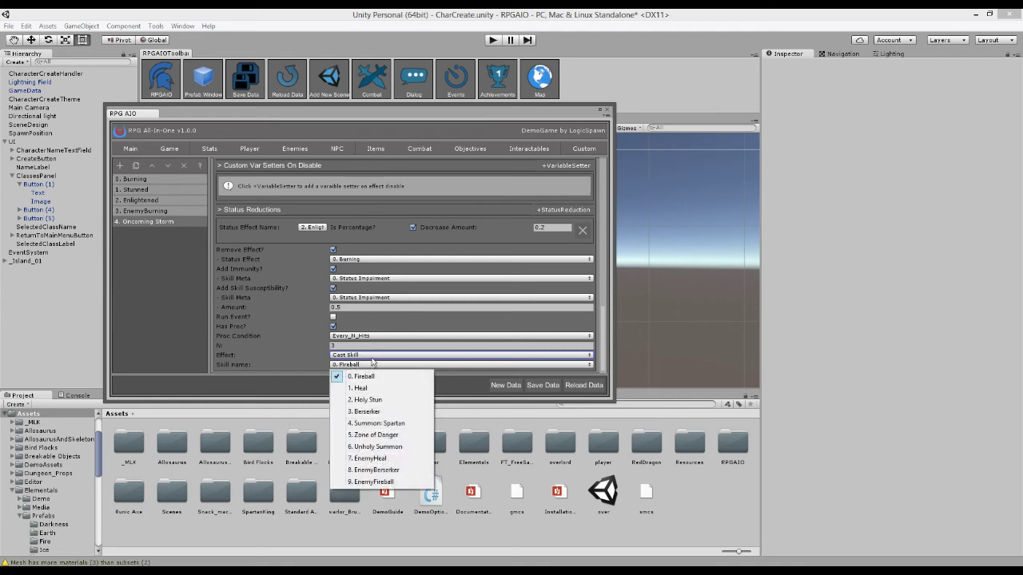
click(372, 356)
click(366, 419)
click(369, 364)
click(368, 376)
- Set the proc's effect to Pull Towards, with Pull All The Way off and a pull distance of 2
click(397, 357)
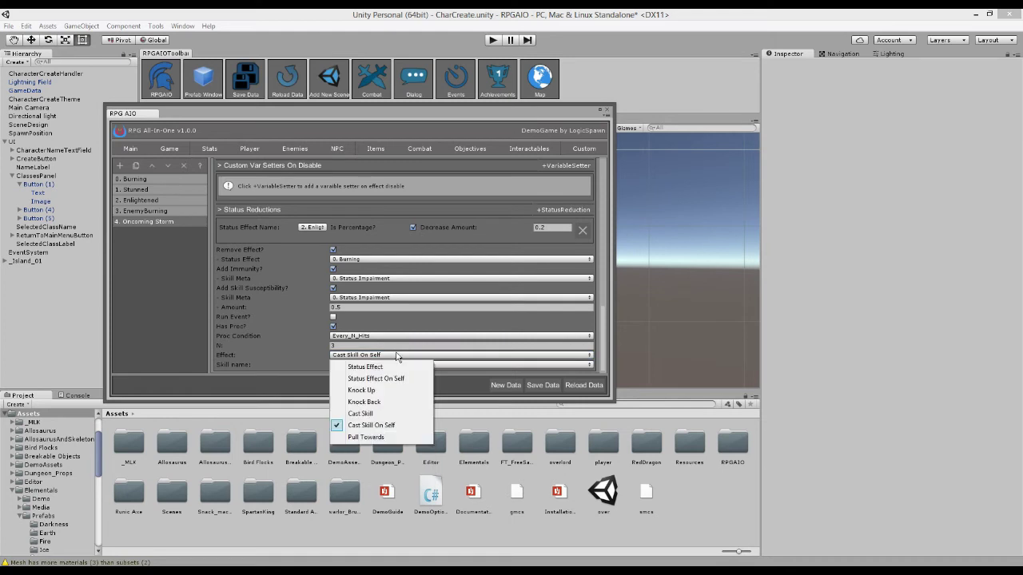
click(366, 437)
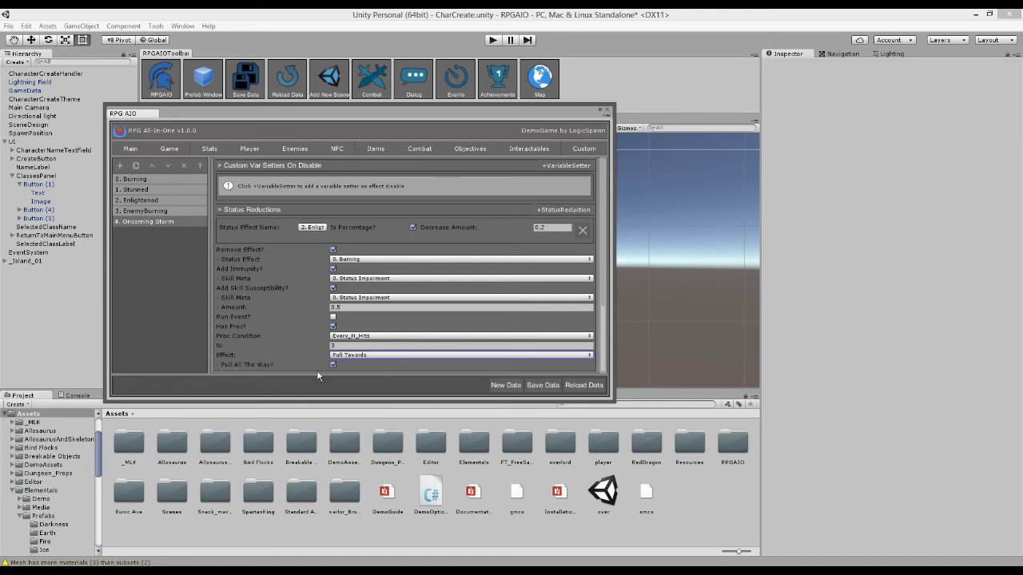
click(334, 365)
click(342, 366)
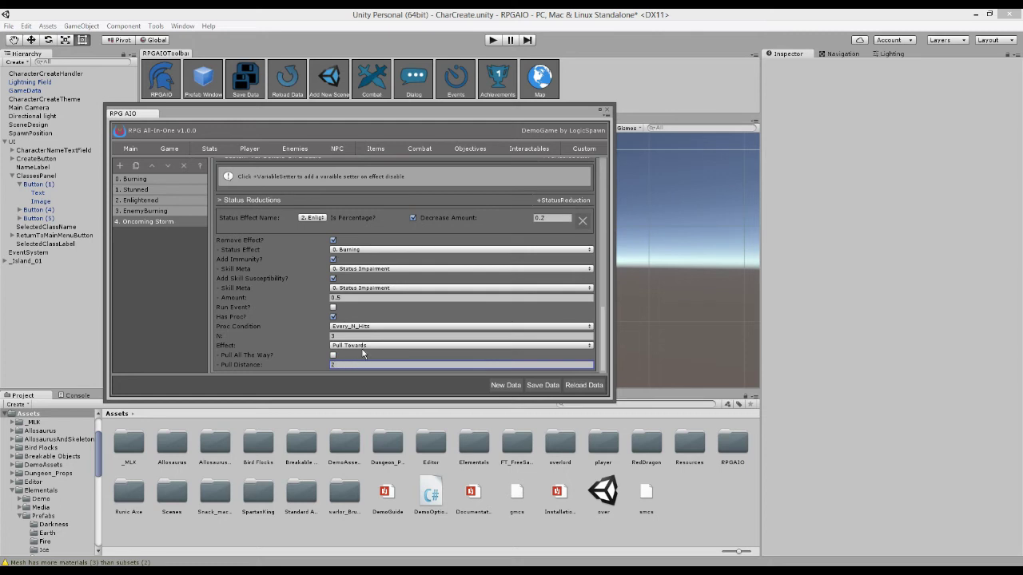
scroll(420, 360, up, 2)
scroll(395, 306, down, 2)
scroll(340, 326, up, 3)
click(333, 364)
scroll(336, 359, down, 3)
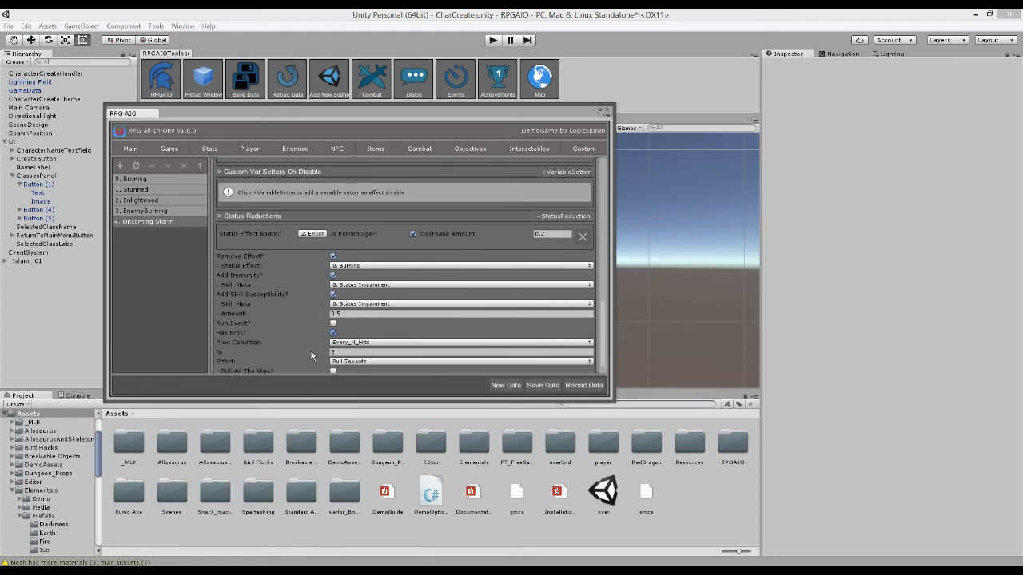
scroll(336, 340, up, 10)
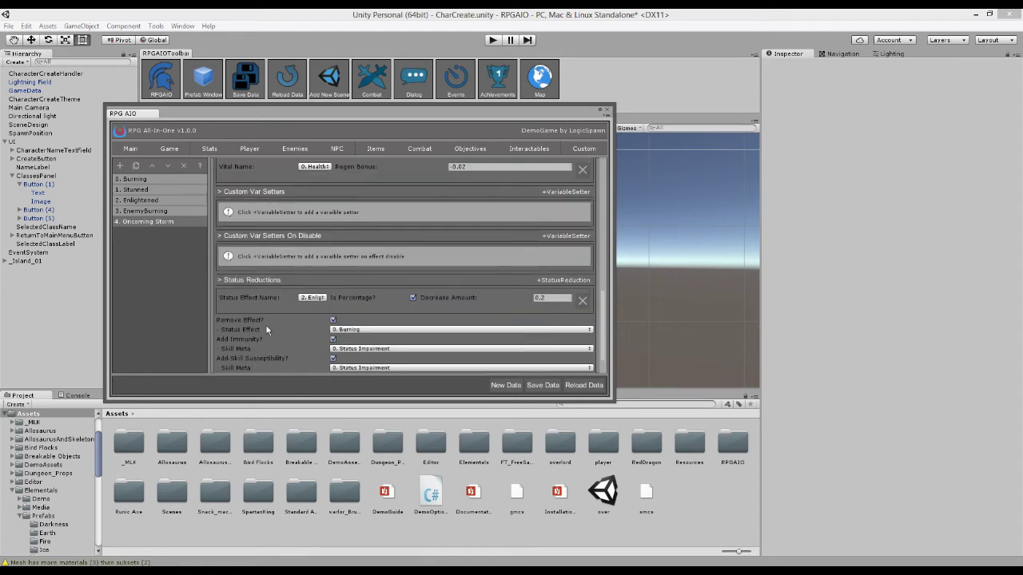
- Move the RPG AIO window clear of the hierarchy and collapse the UI object in the hierarchy
scroll(335, 339, up, 8)
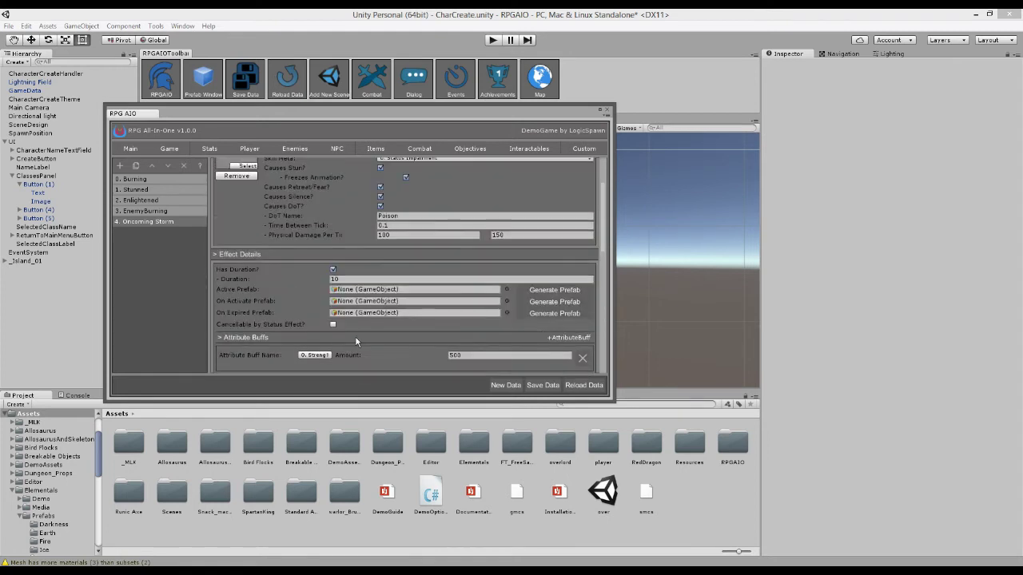
drag(328, 112, 623, 151)
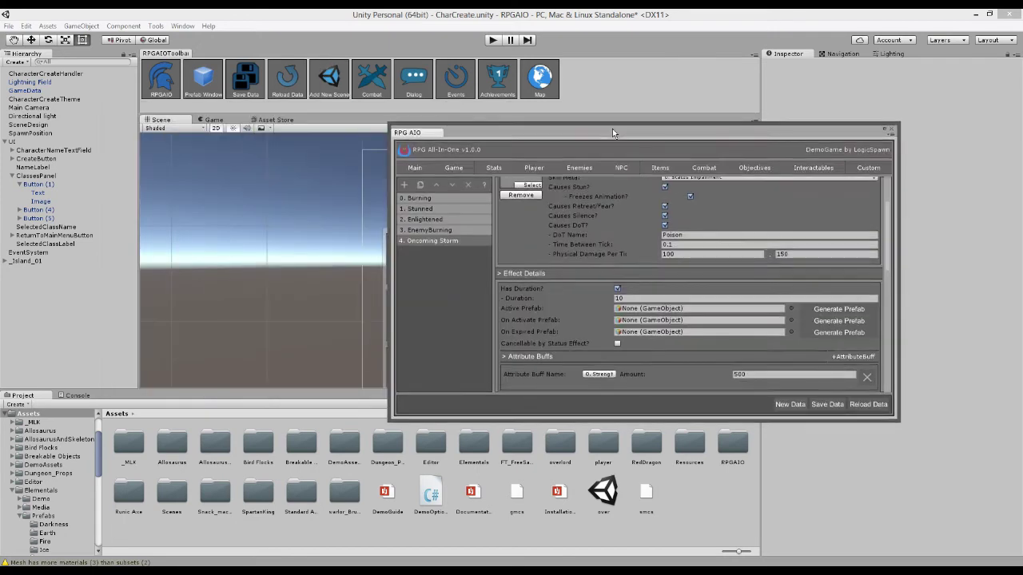
click(4, 142)
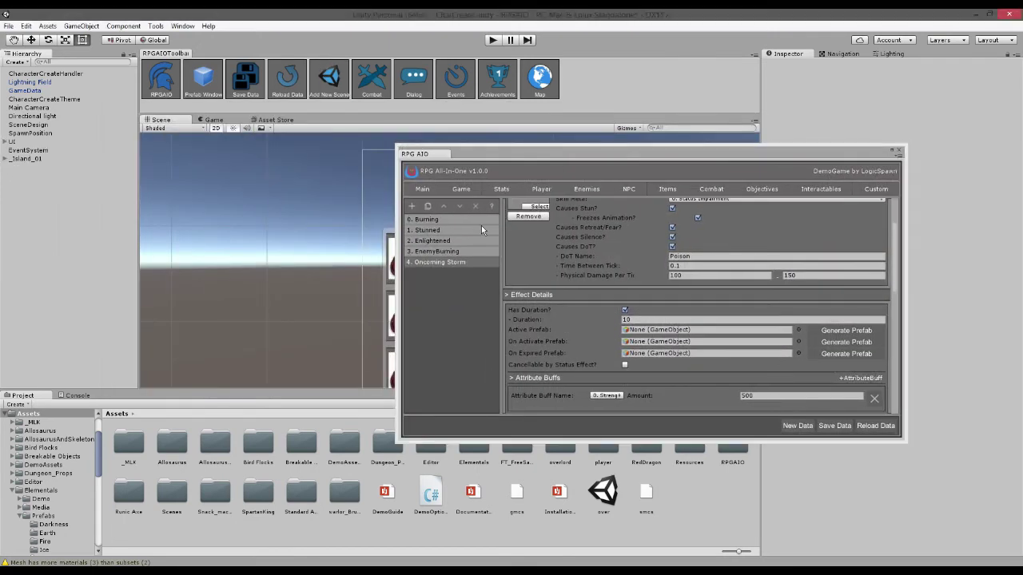
right_drag(190, 134, 219, 193)
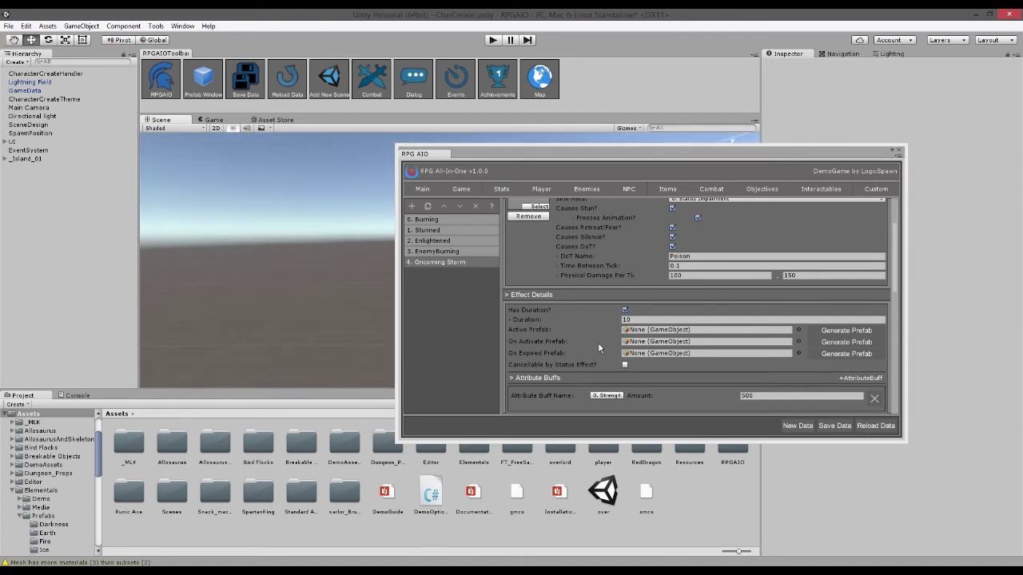
- Generate an active prefab for the Oncoming Storm effect
click(677, 331)
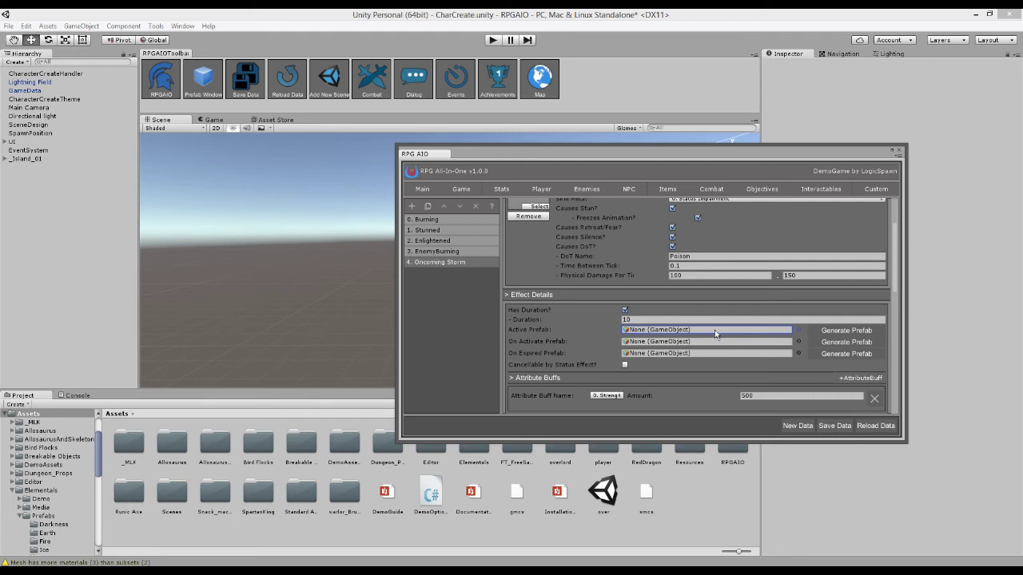
click(653, 347)
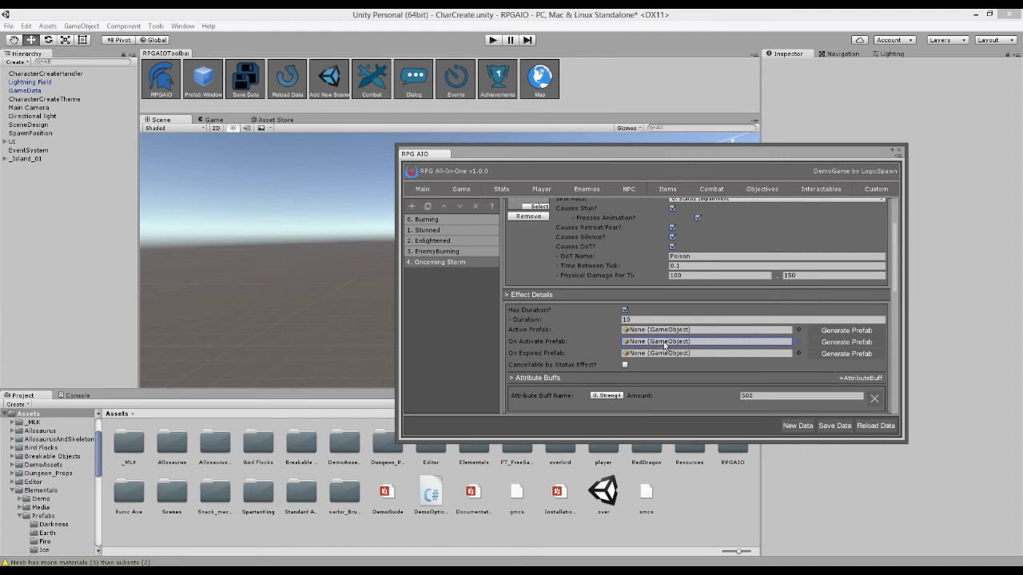
click(647, 354)
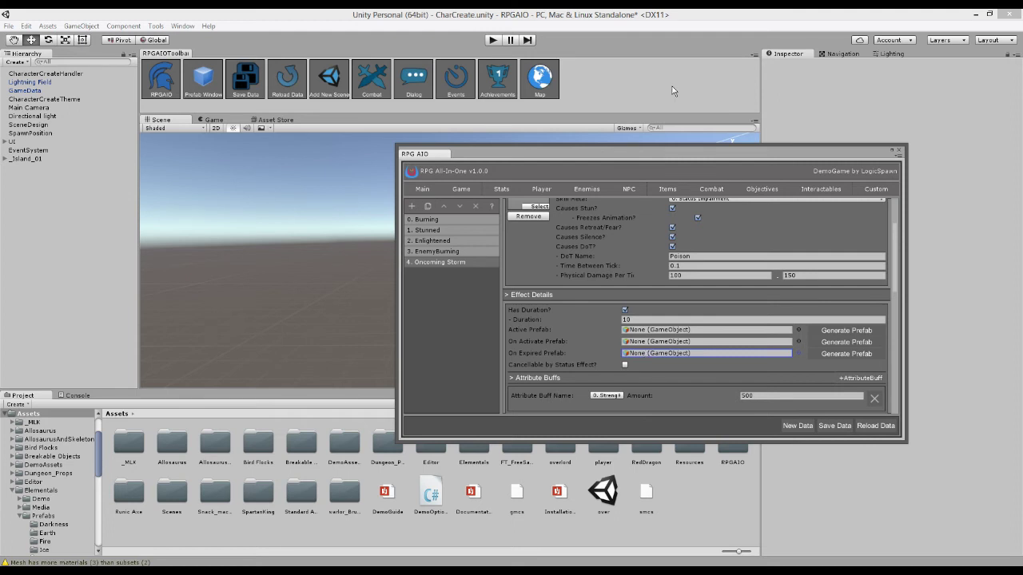
scroll(846, 303, down, 3)
click(846, 266)
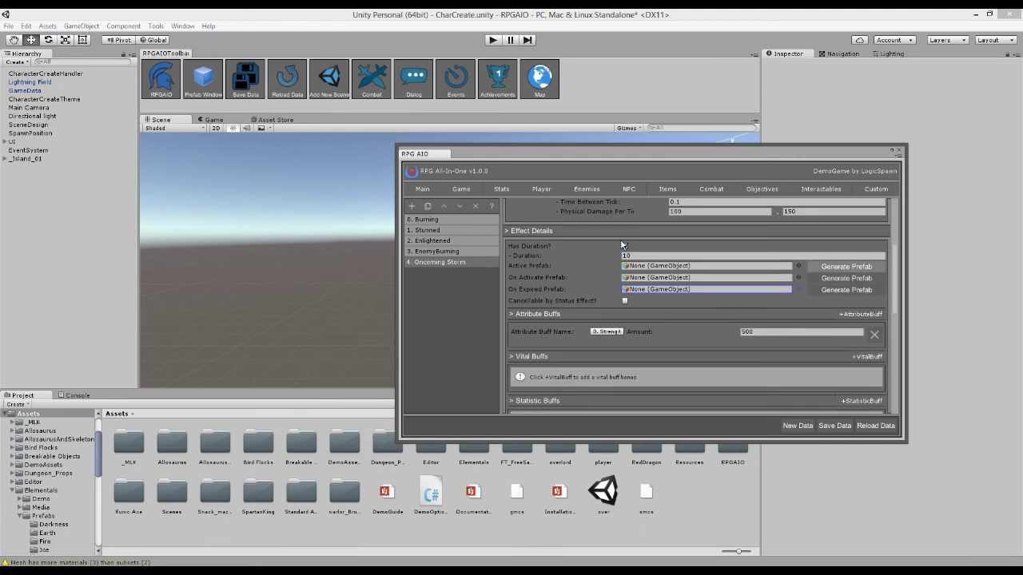
- Add the Cyclone prefab from the Elementals Wind prefabs as a child of Effect_Active_Prefab_8
click(82, 170)
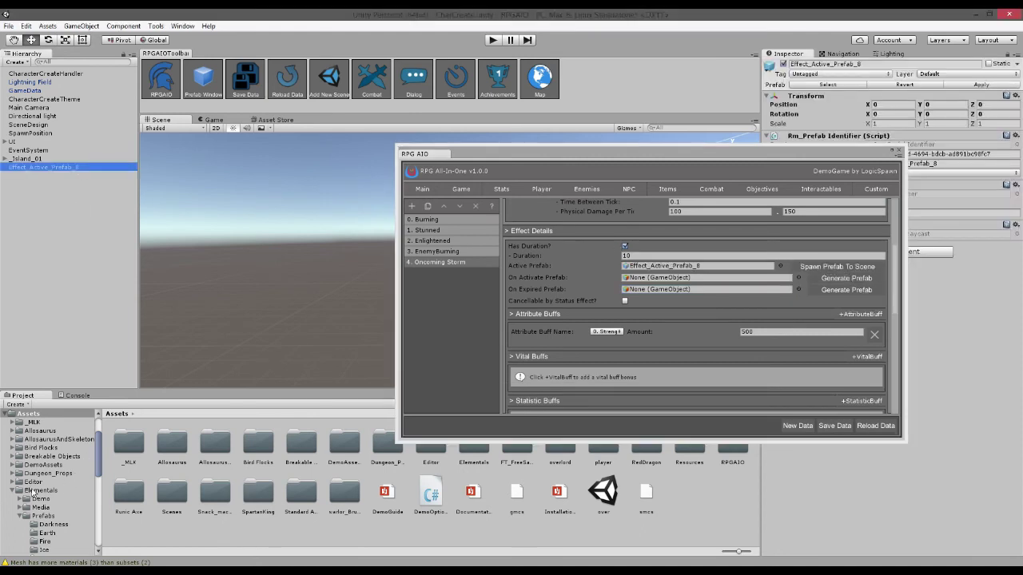
scroll(45, 526, down, 2)
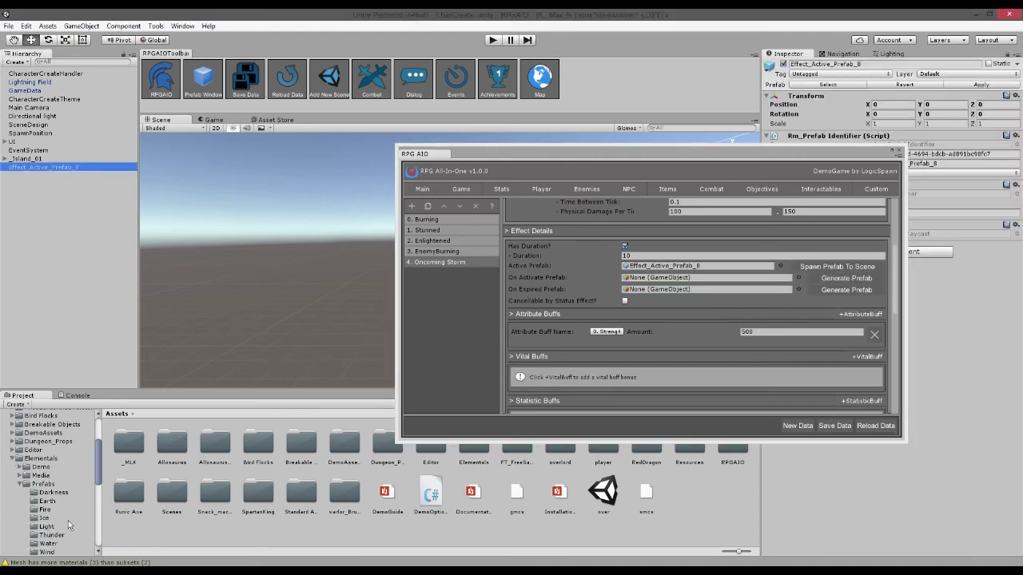
click(49, 544)
click(48, 552)
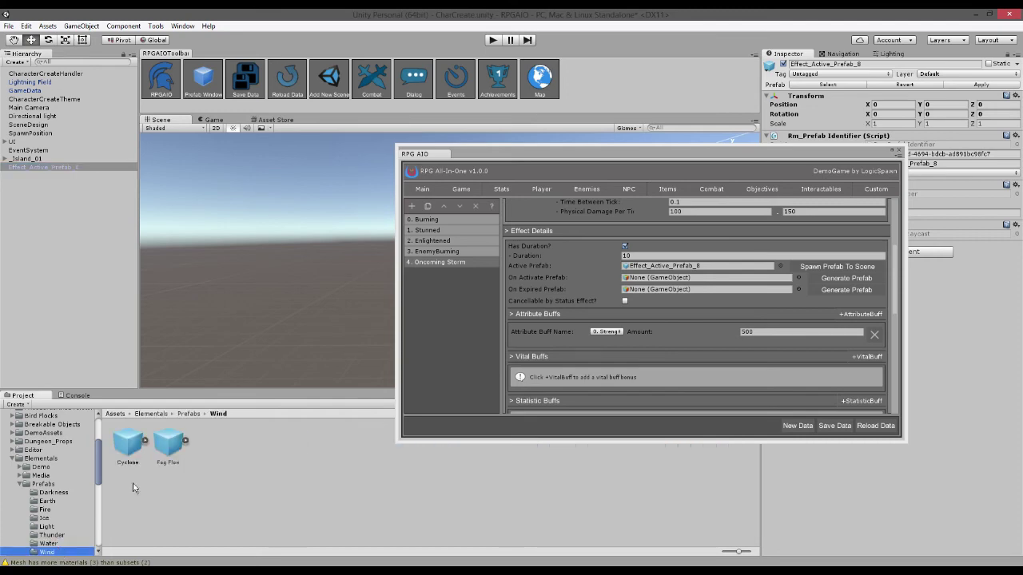
drag(128, 442, 58, 171)
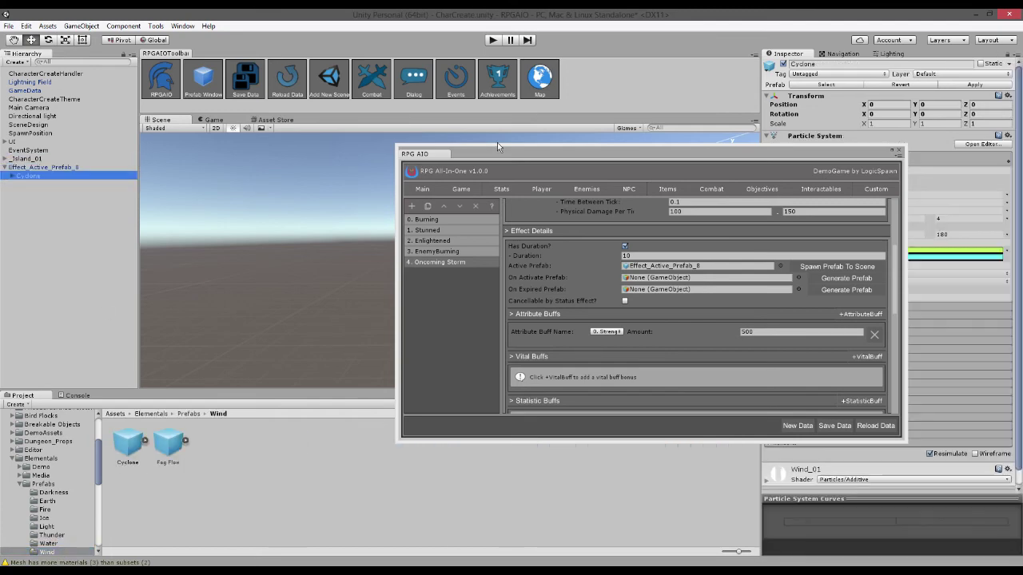
- Preview the Cyclone particle effect in the scene by restarting its playback, and reselect its parent Effect_Active_Prefab_8
drag(497, 150, 432, 474)
double_click(100, 177)
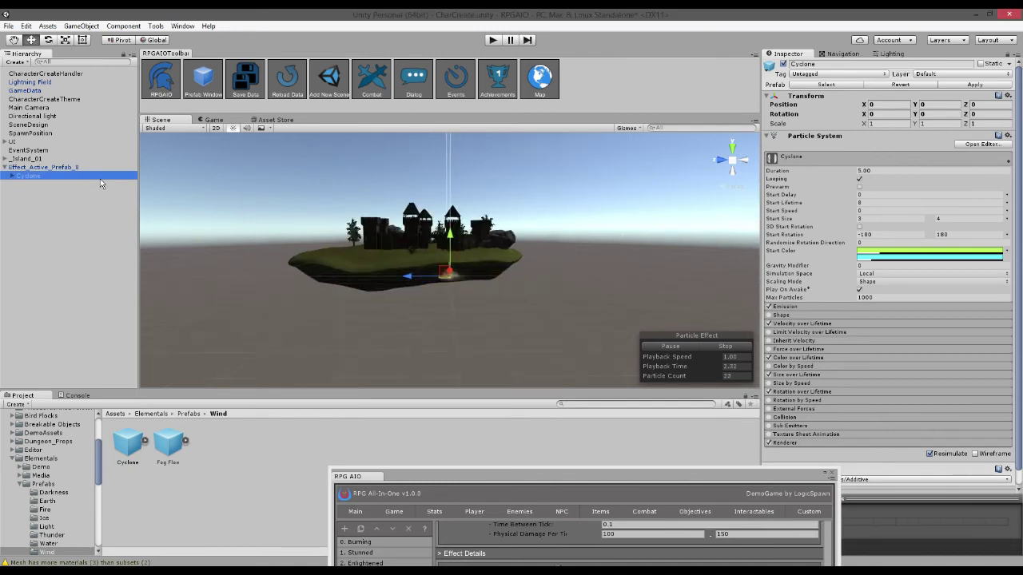
click(720, 347)
click(678, 347)
scroll(522, 302, up, 10)
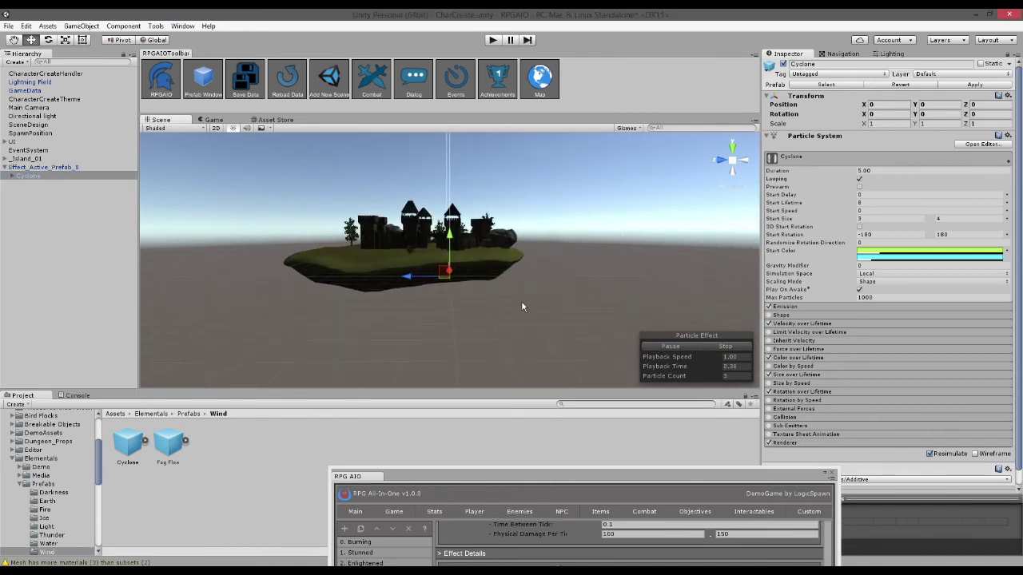
scroll(603, 316, up, 4)
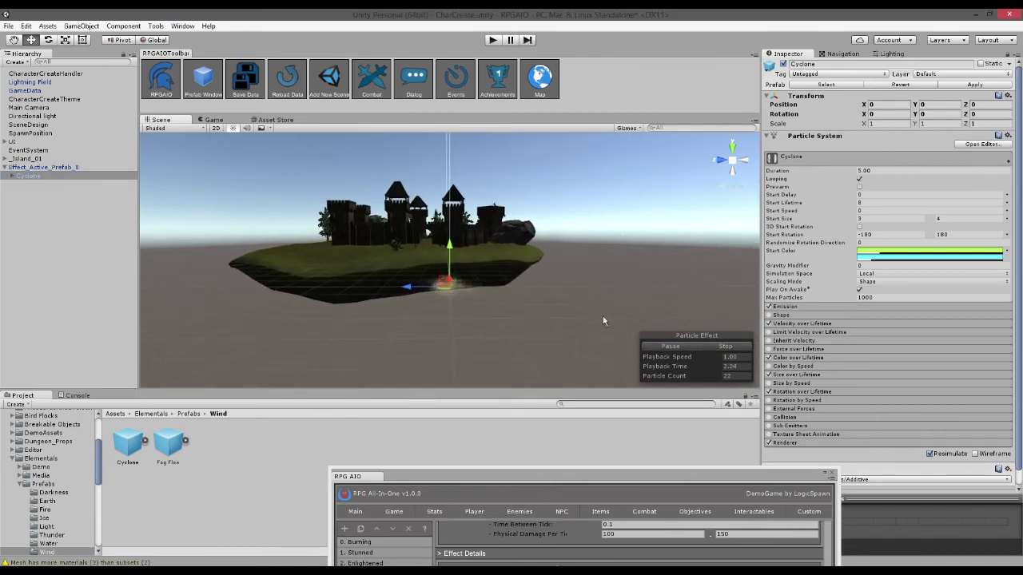
click(66, 168)
click(62, 177)
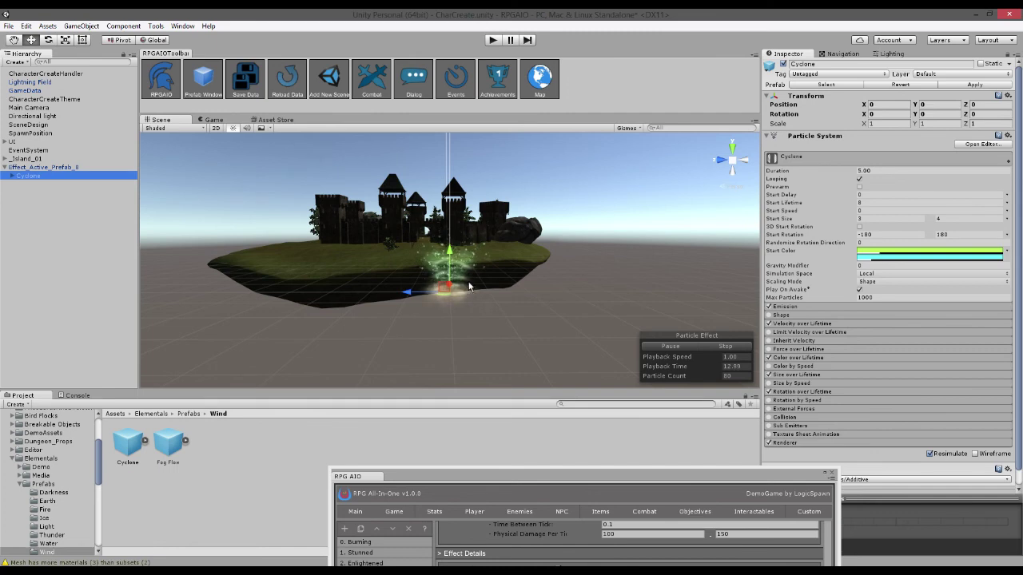
click(72, 169)
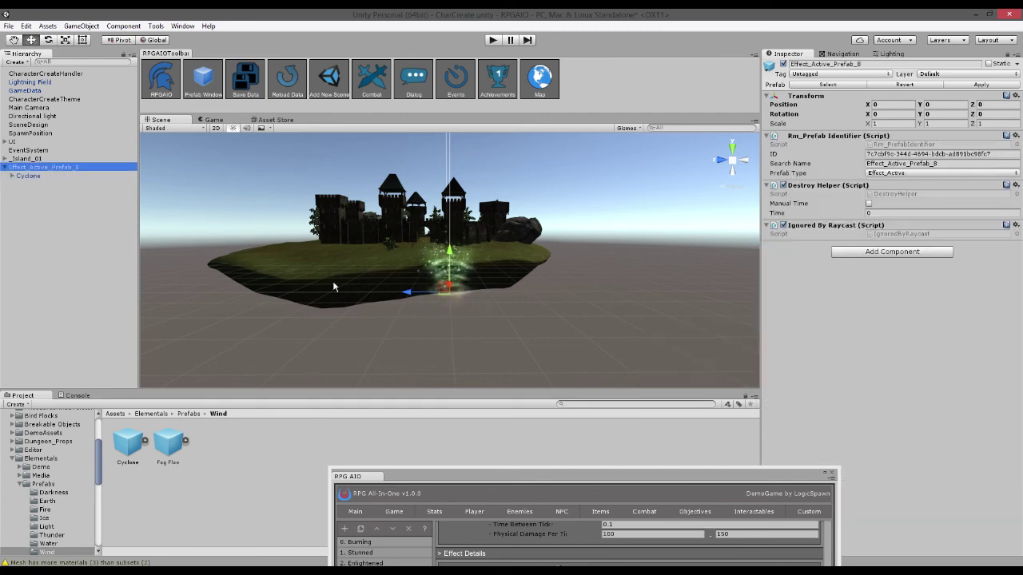
- Generate an on-activate prefab for Oncoming Storm and add the Big Bang prefab from the Elementals Fire prefabs as its child
drag(595, 492, 555, 231)
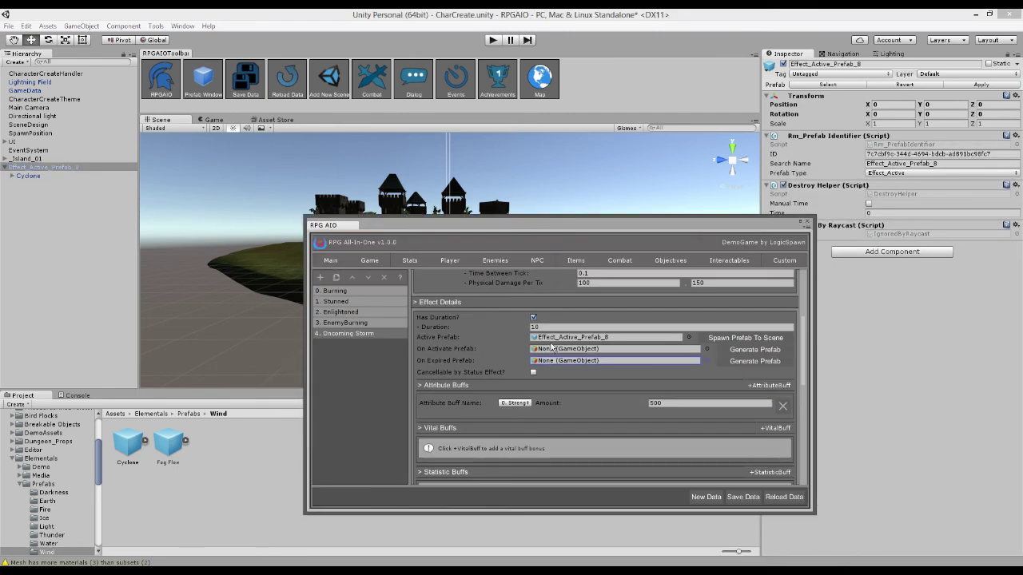
click(727, 350)
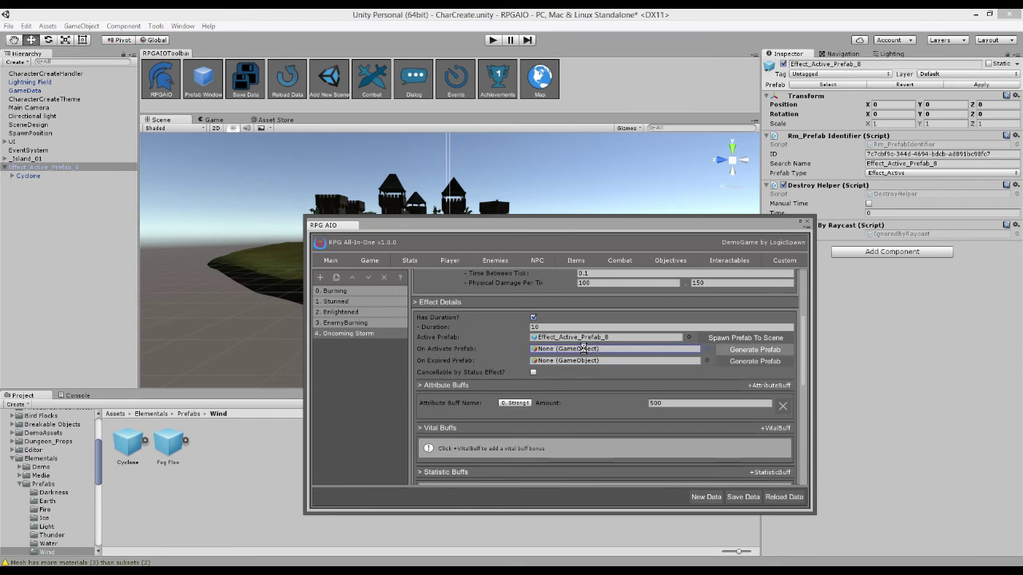
click(47, 501)
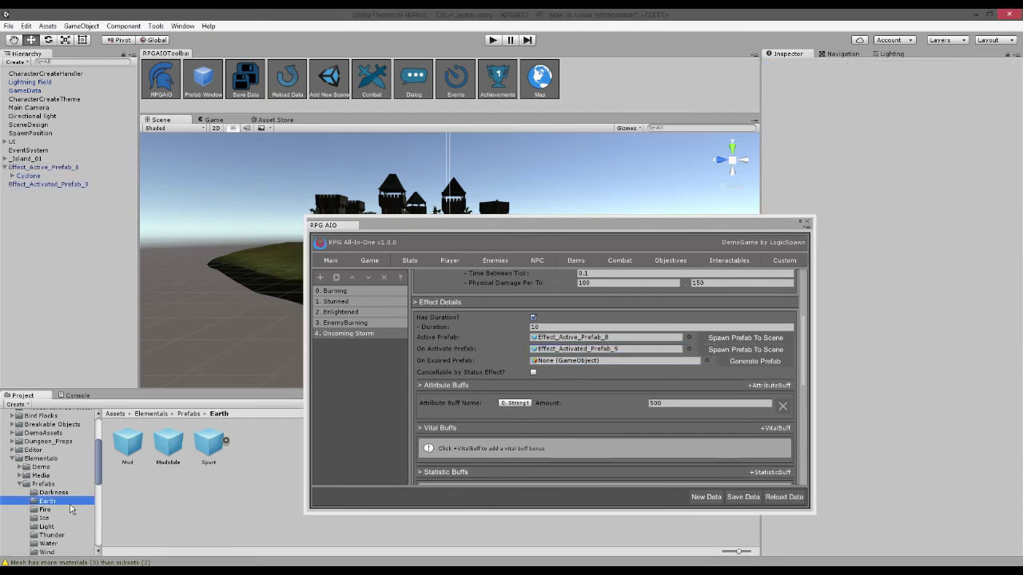
click(46, 510)
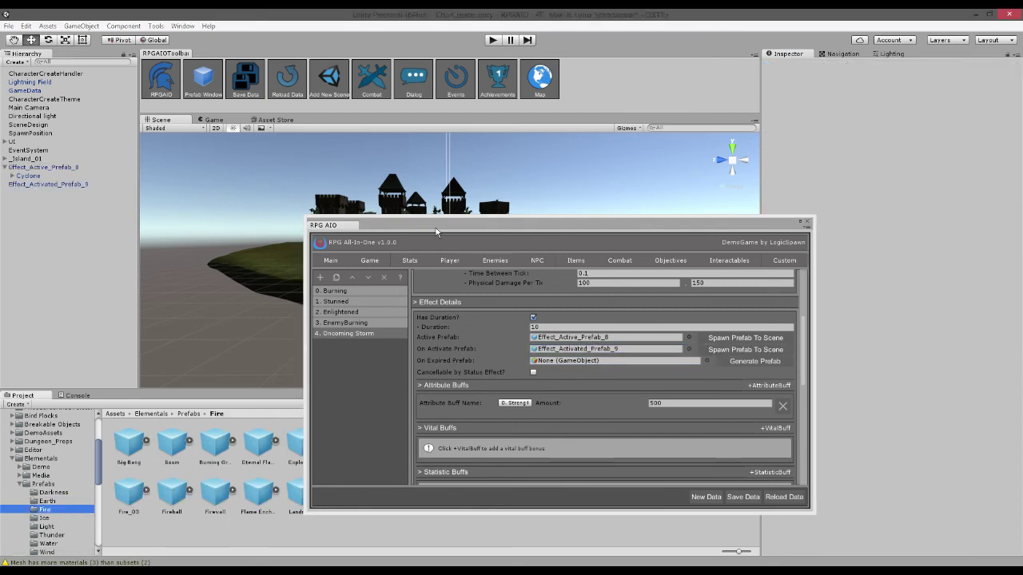
drag(437, 230, 413, 560)
drag(124, 457, 71, 188)
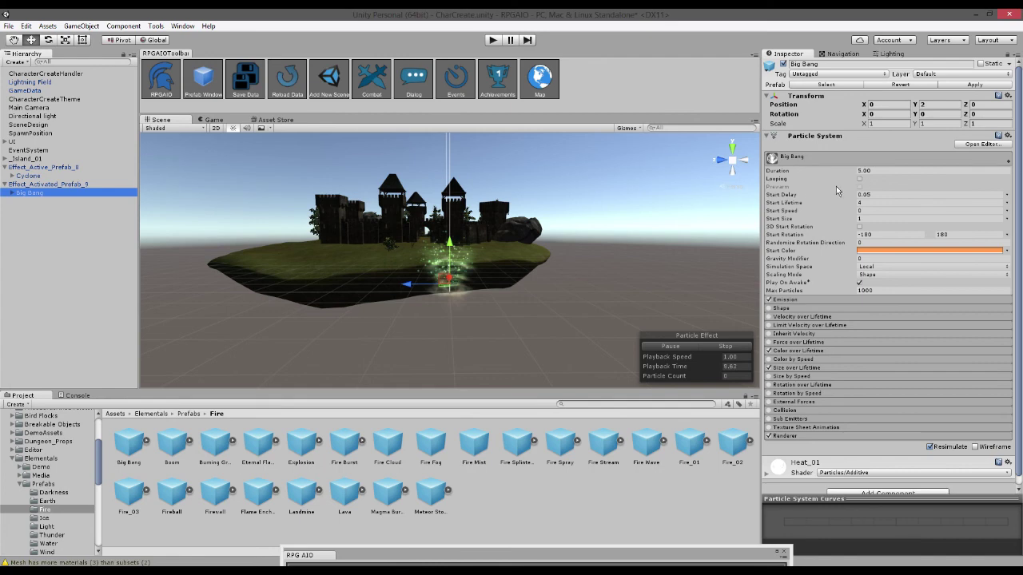
click(68, 185)
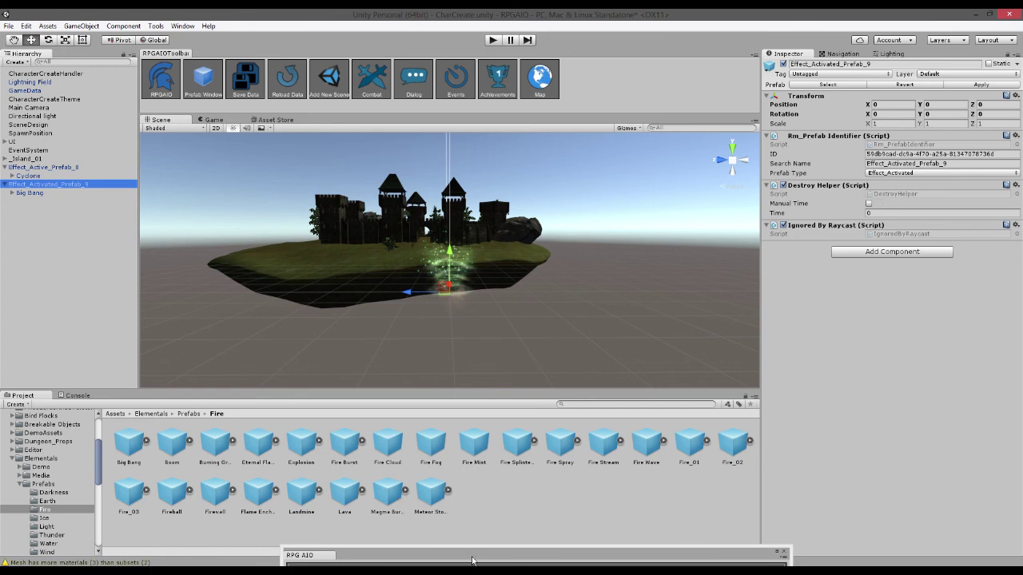
- Bring the RPG AIO window back into view and open the Fireball skill among the combat skills
drag(470, 557, 438, 151)
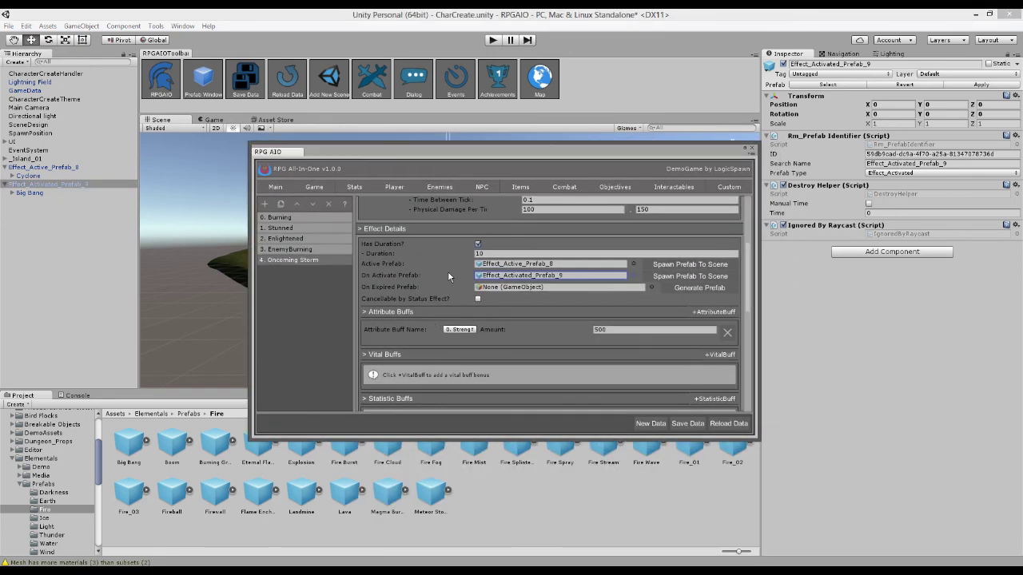
scroll(460, 279, down, 4)
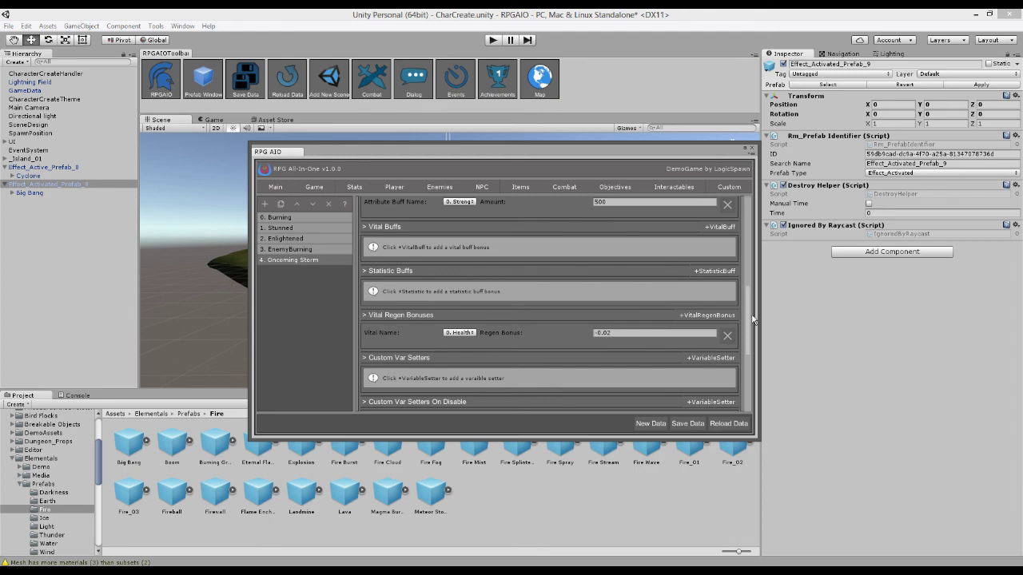
drag(748, 316, 741, 206)
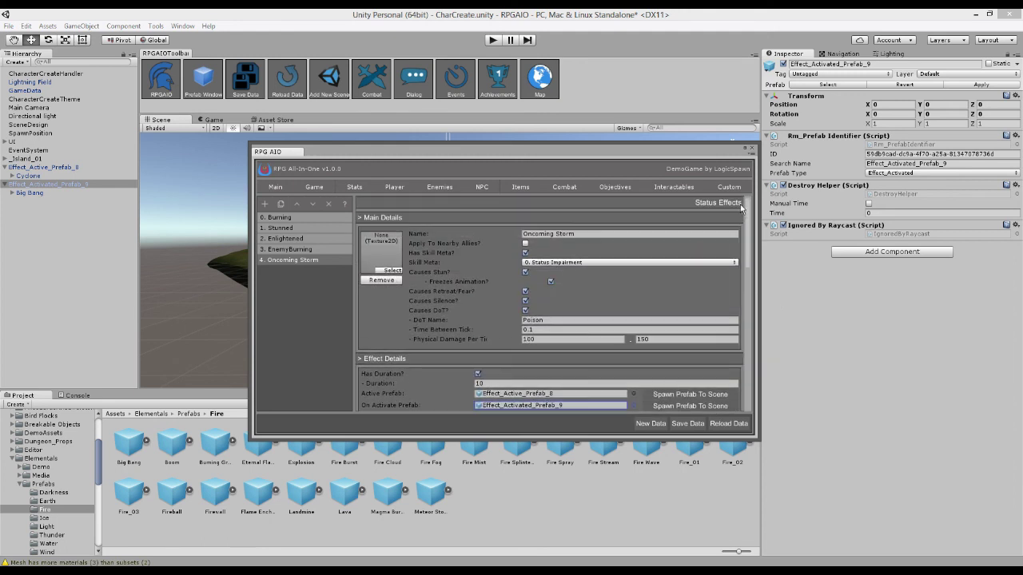
click(584, 187)
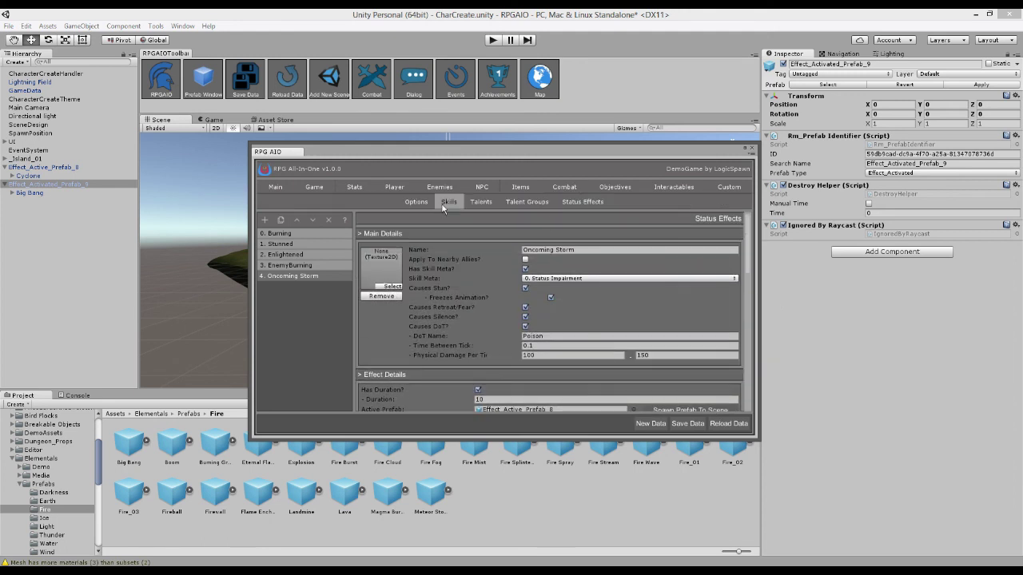
click(514, 202)
click(321, 231)
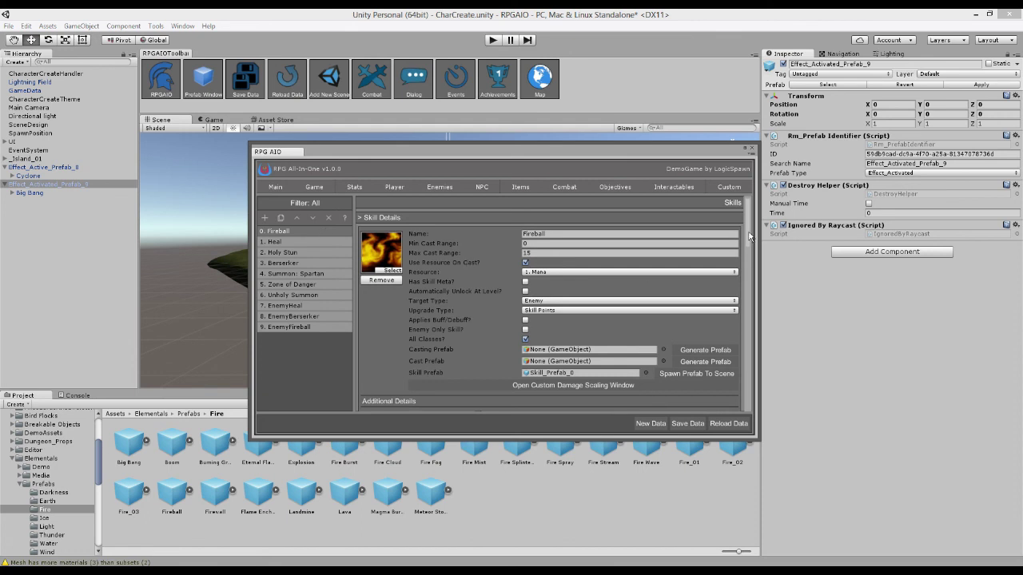
- Set the status effect applied by Fireball to Oncoming Storm, with a chance to apply of about 0.481
drag(749, 237, 693, 348)
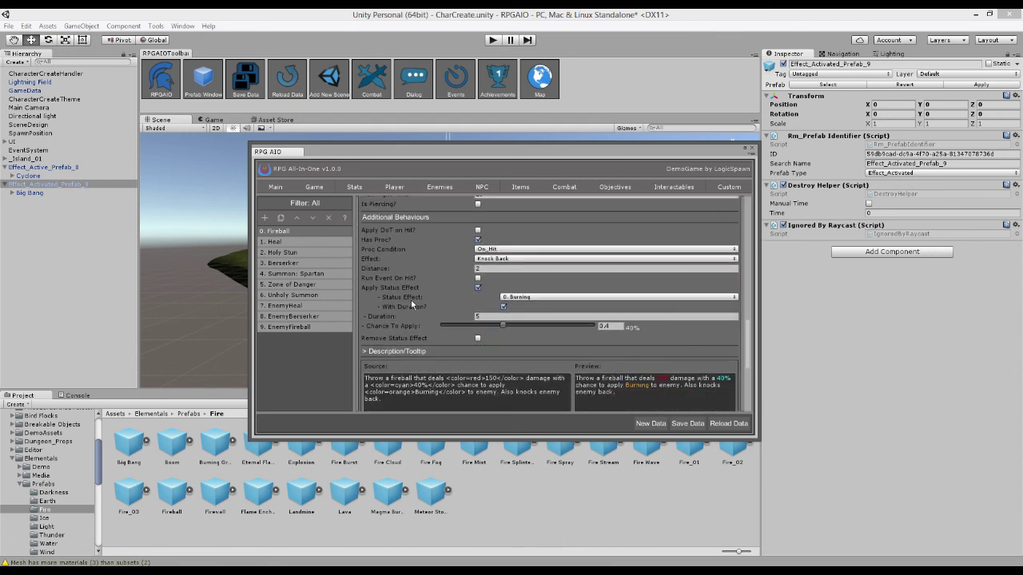
click(526, 297)
click(523, 357)
click(502, 327)
drag(532, 329, 515, 326)
scroll(745, 384, down, 3)
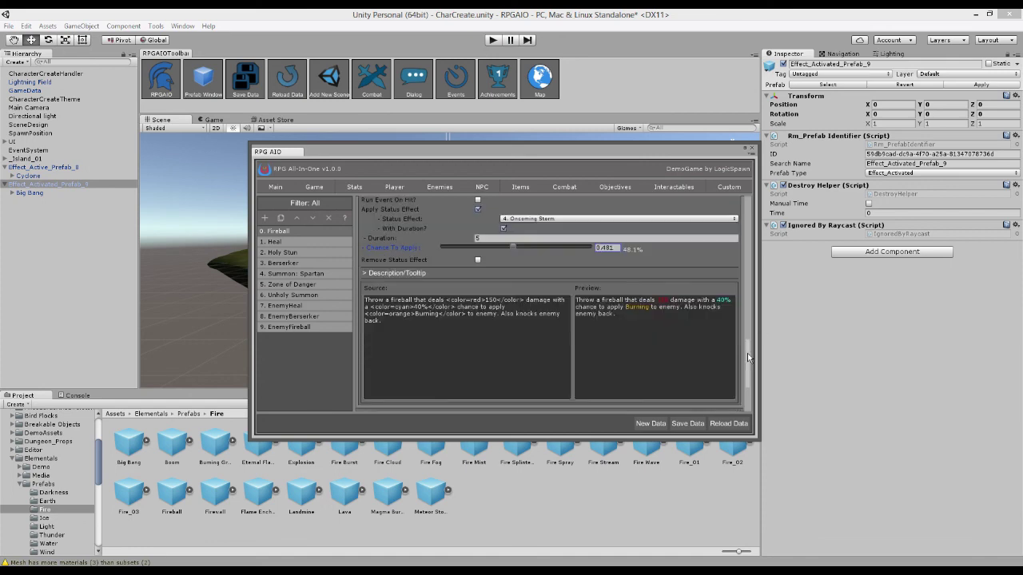
- Return to the Oncoming Storm status effect and show its effect details
scroll(740, 272, up, 8)
scroll(719, 264, up, 5)
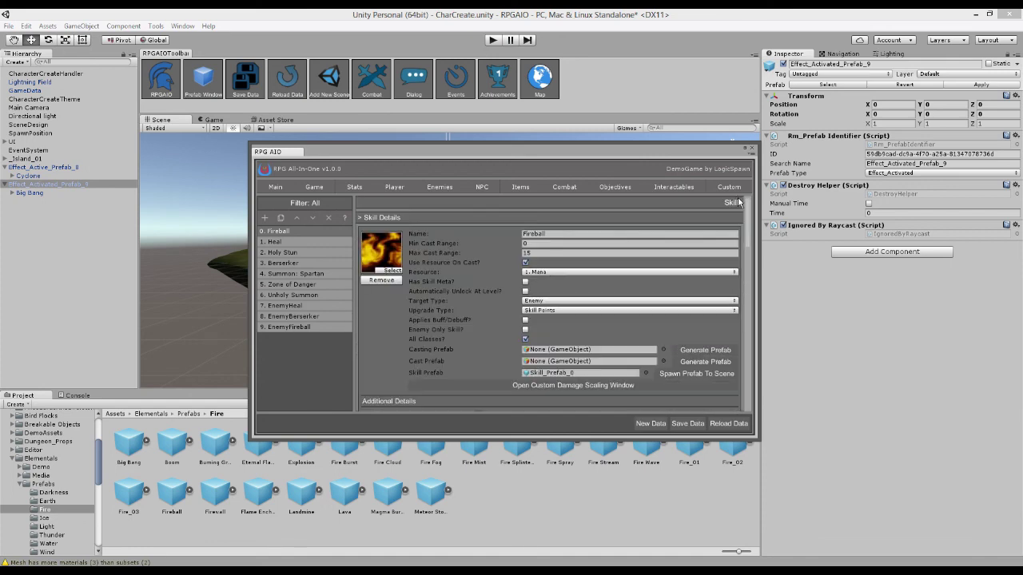
scroll(565, 206, up, 1)
click(582, 201)
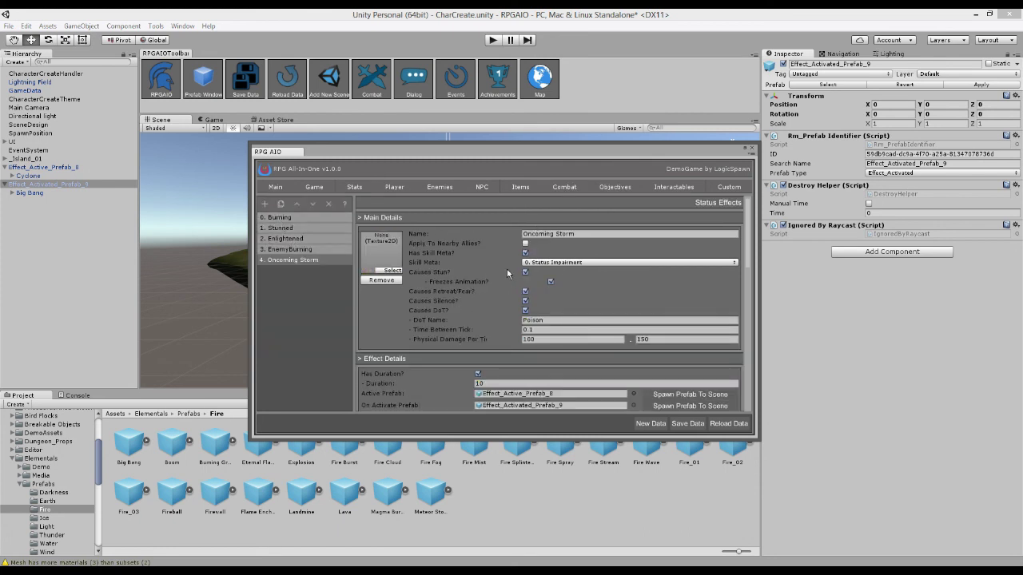
scroll(573, 266, down, 10)
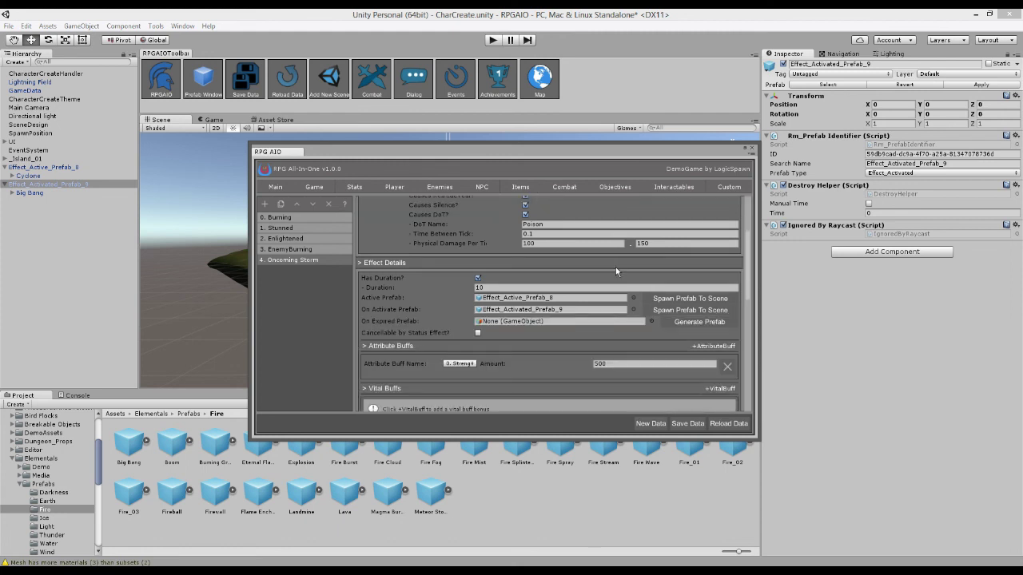